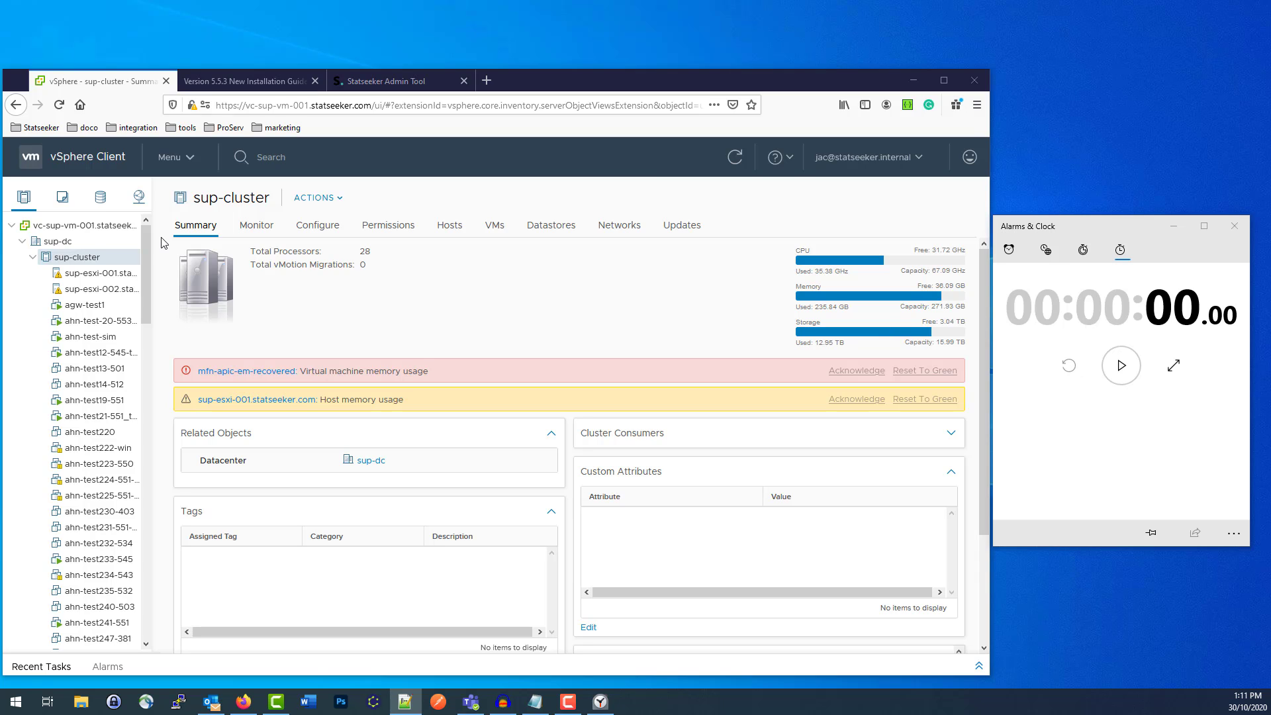
Step: Confirm jac_timedInstall's hardware settings, with its CD/DVD drive on a datastore ISO file
drag(149, 254, 160, 390)
click(118, 386)
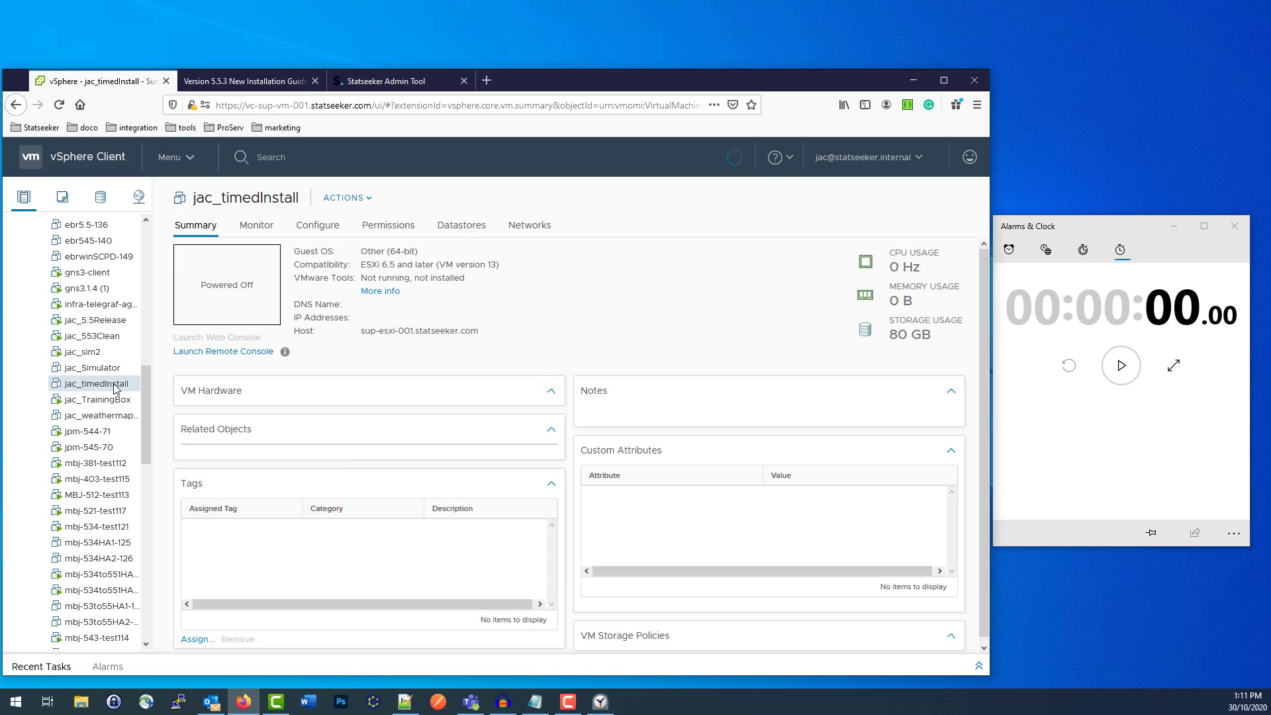
right_click(116, 385)
click(165, 504)
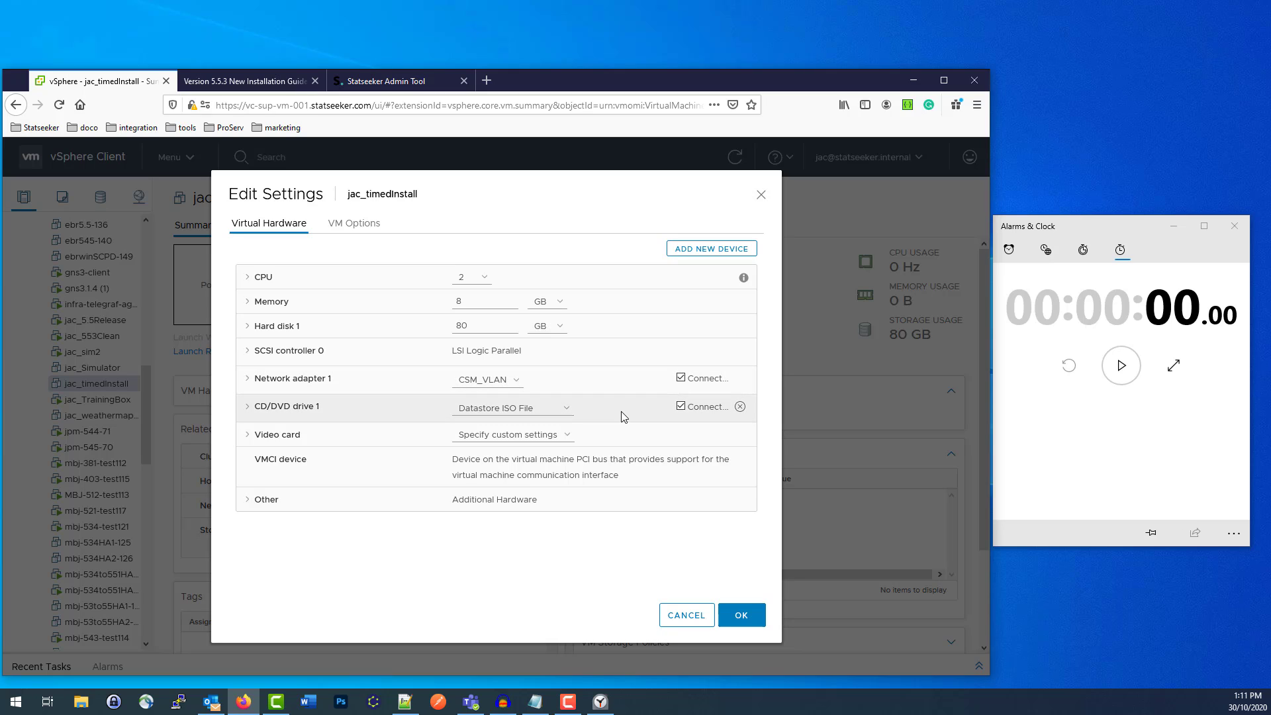
click(744, 615)
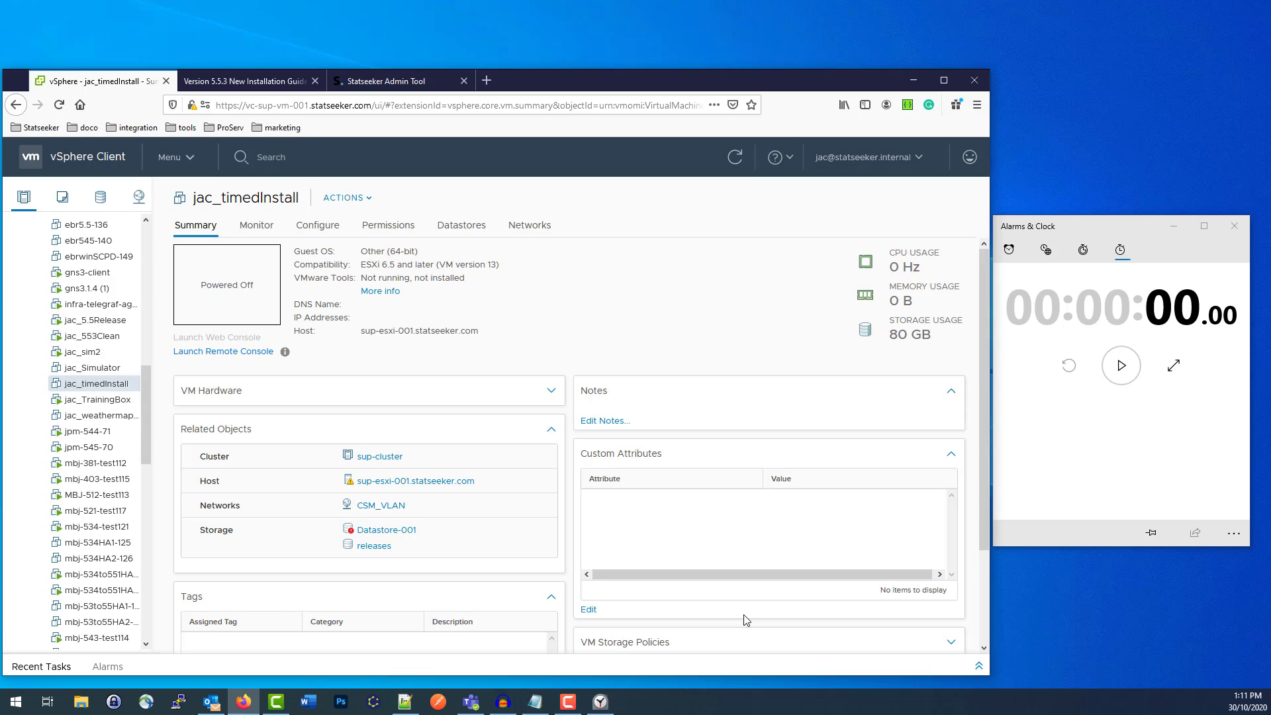
Step: Start the stopwatch, power on jac_timedInstall, launch its remote console, and close the extra tabs
click(1120, 364)
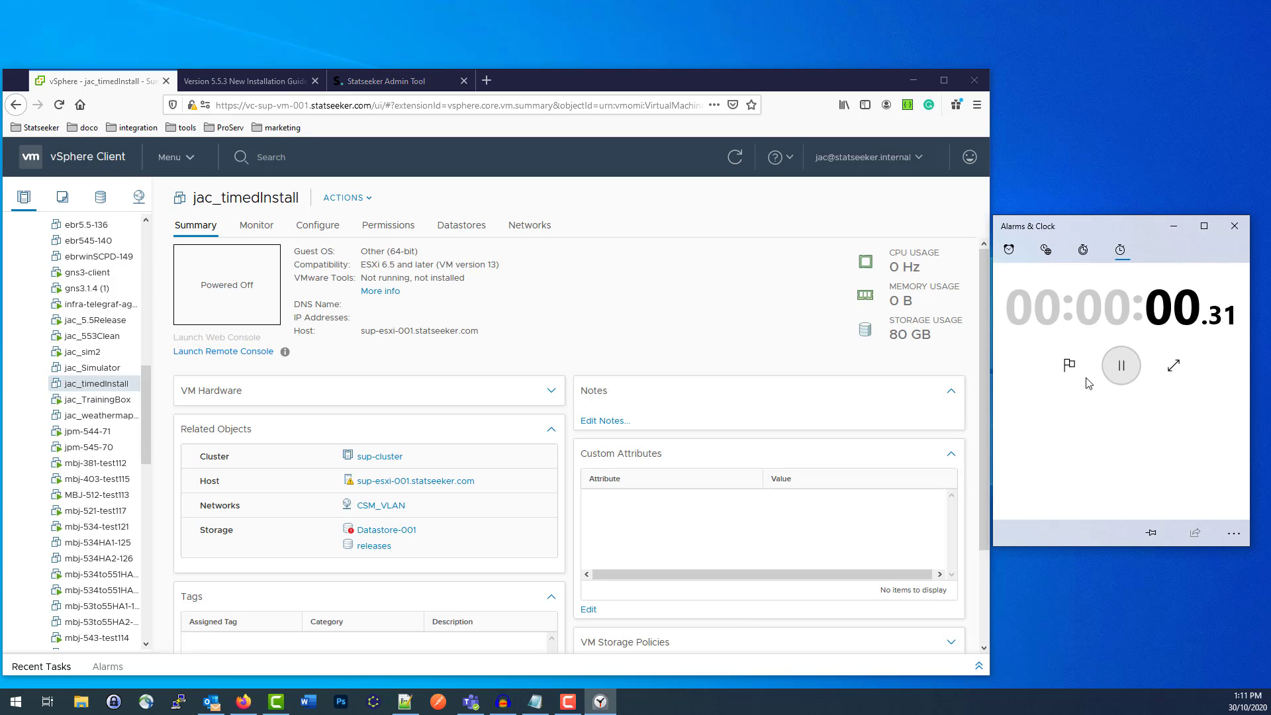
right_click(92, 383)
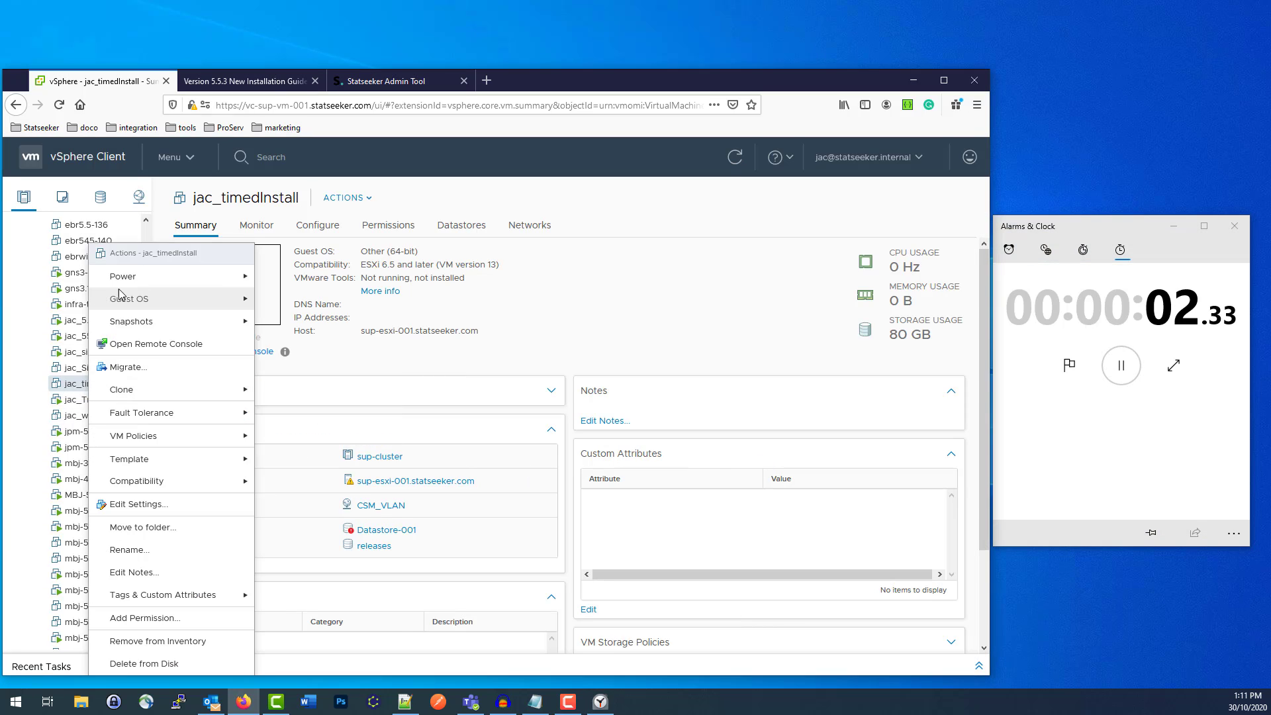
mouse_move(163, 276)
click(316, 282)
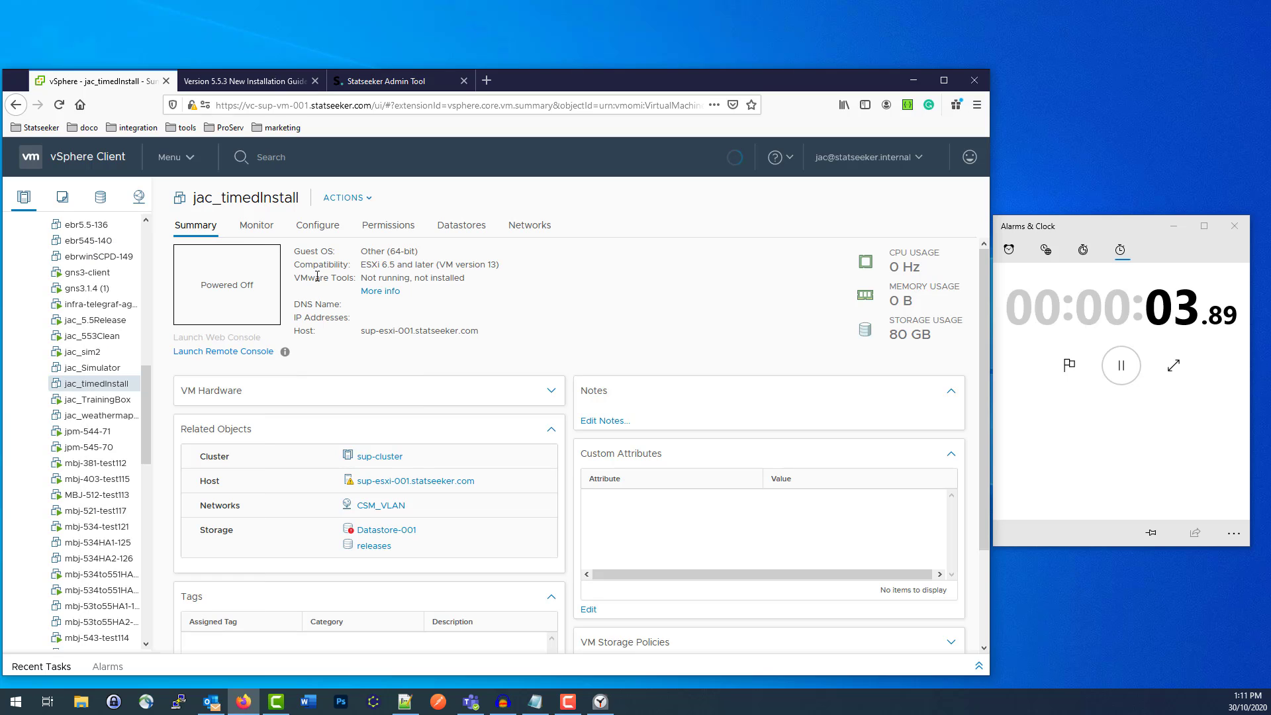
click(257, 352)
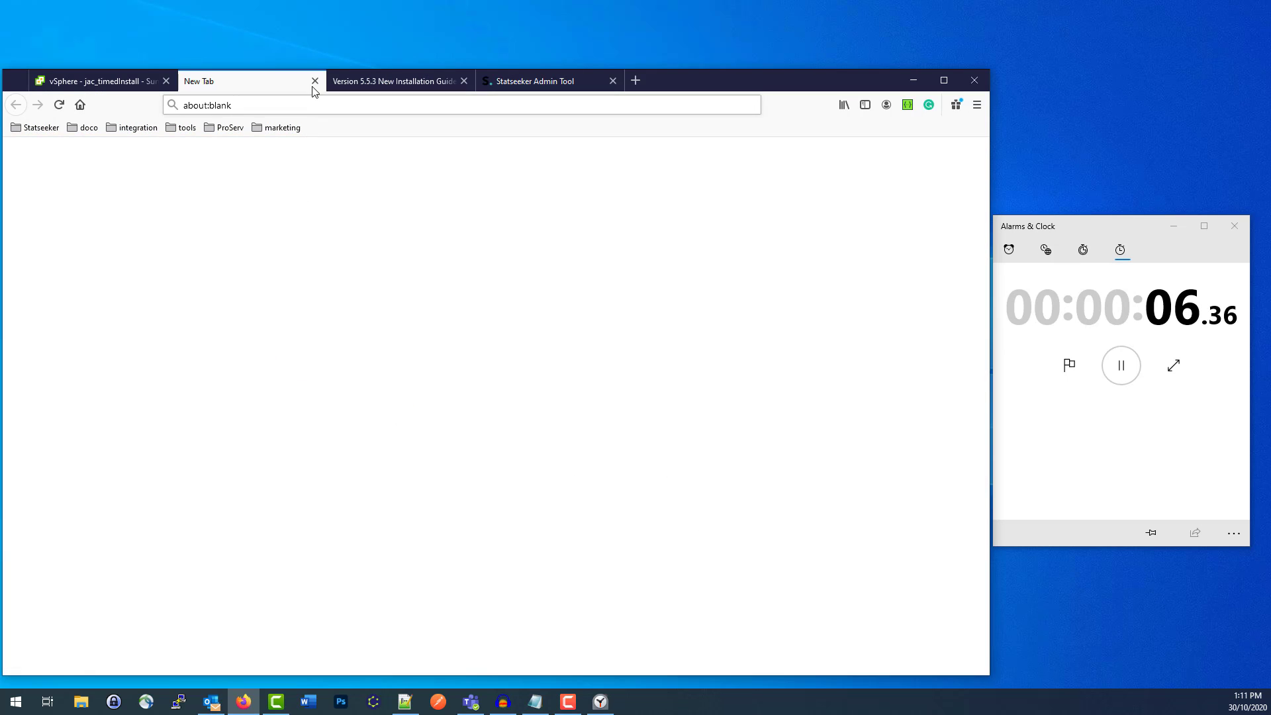
click(315, 81)
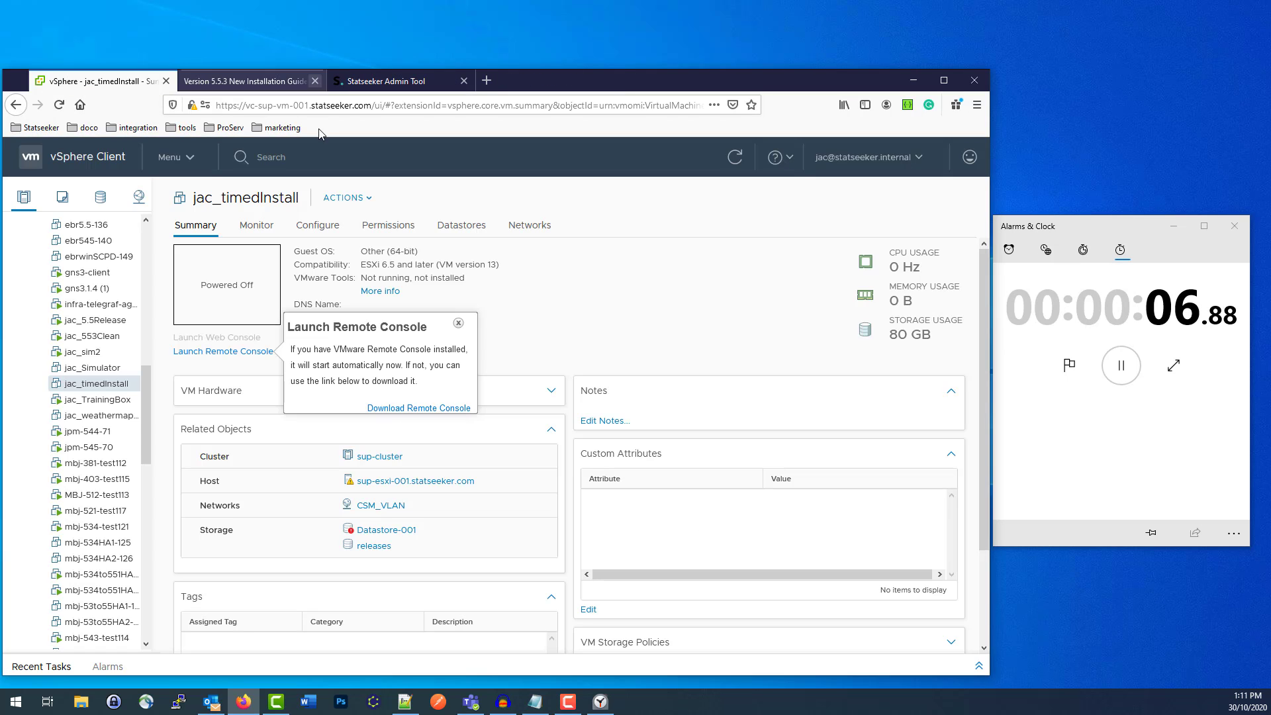
click(464, 81)
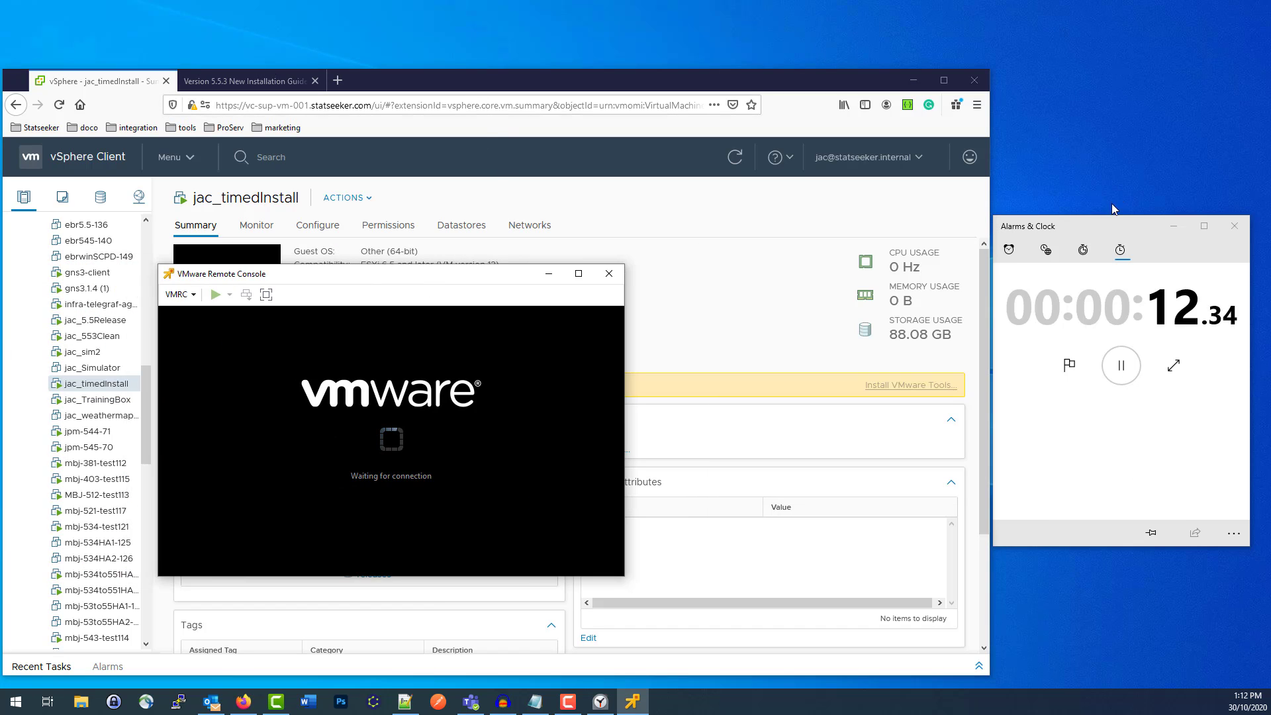
Step: Place the stopwatch window beside the console while the VM boots into the installer
drag(1112, 214, 745, 252)
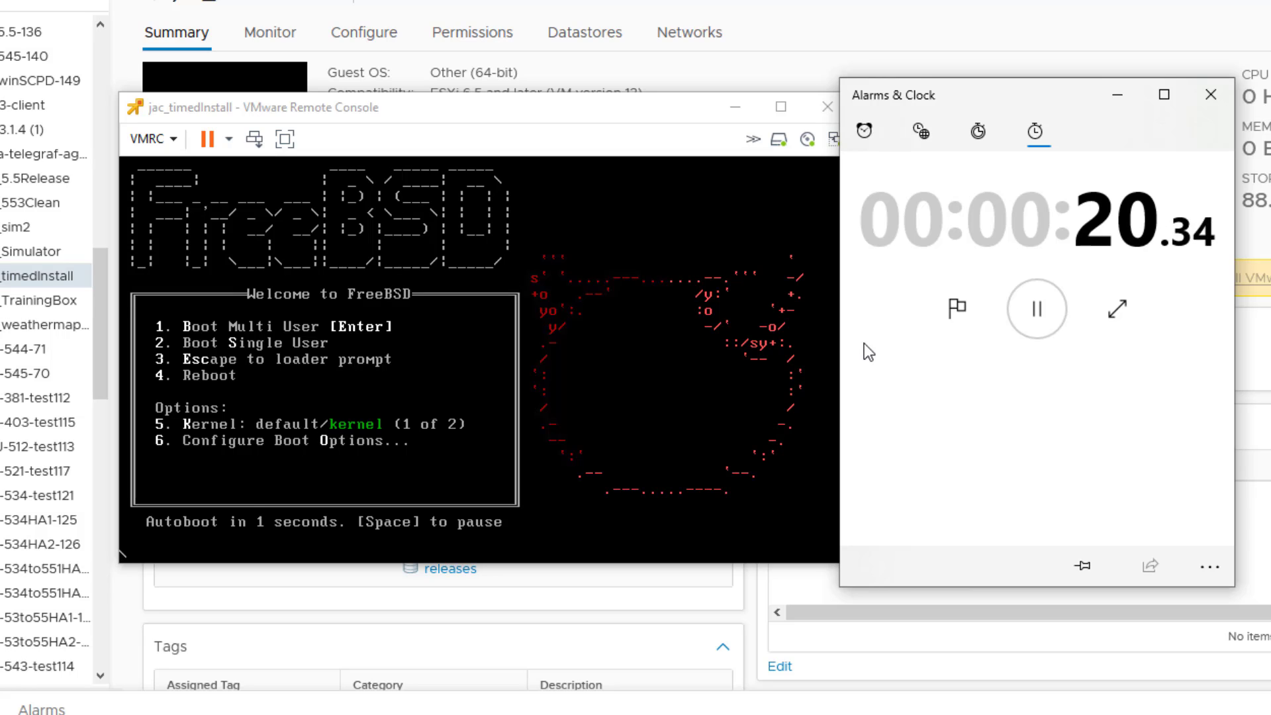
drag(1024, 92, 1041, 89)
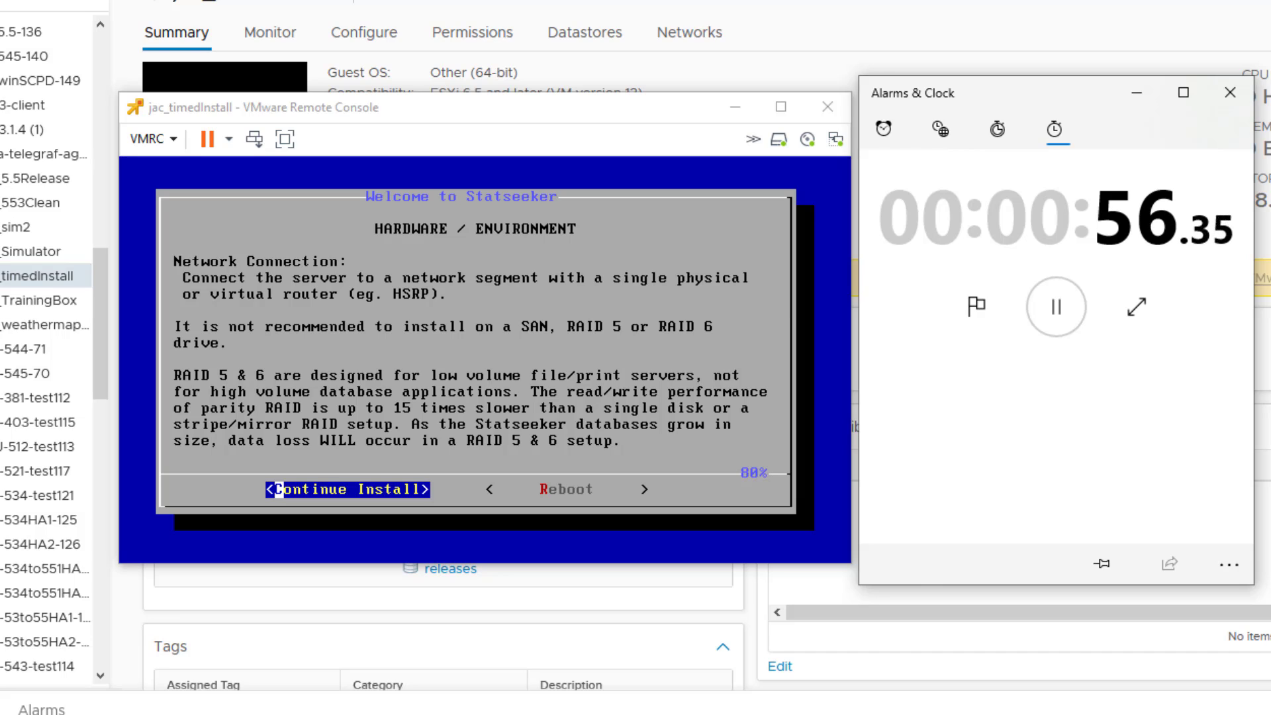
Step: Continue past the hardware notice, clear the disk labels, and confirm wiping the disk
click(153, 162)
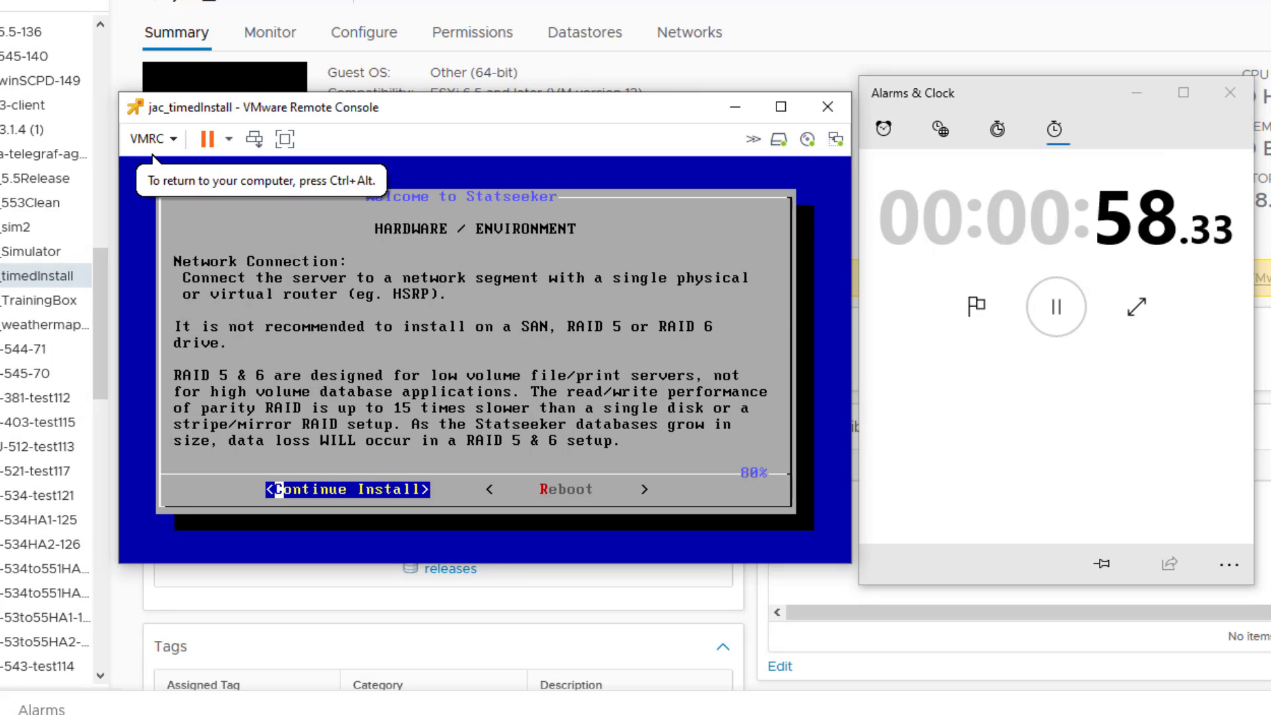
key(Return)
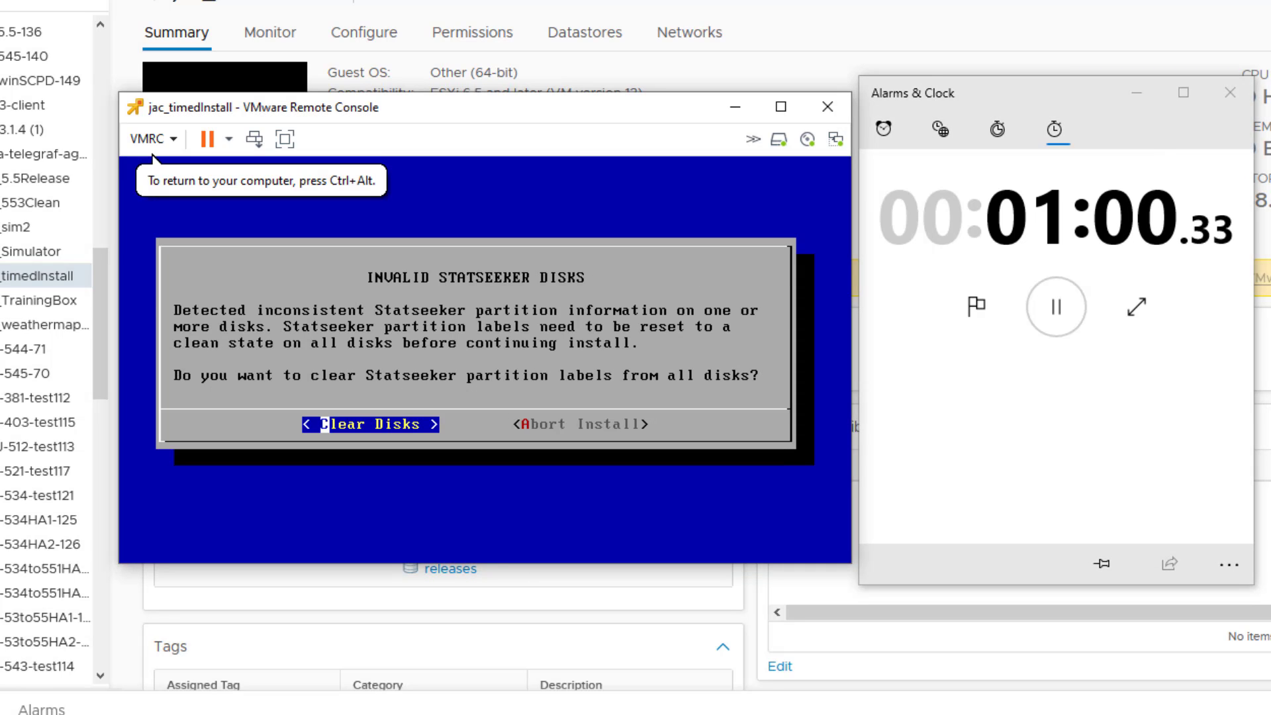
key(Return)
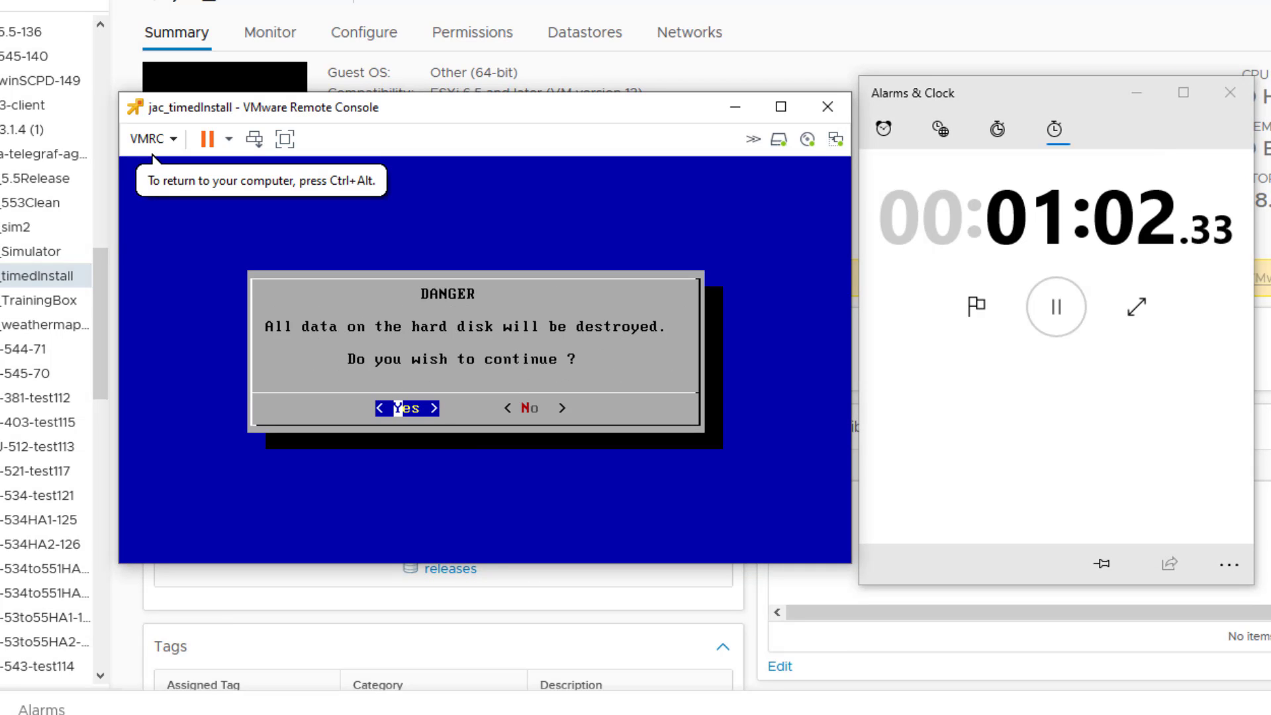
key(Return)
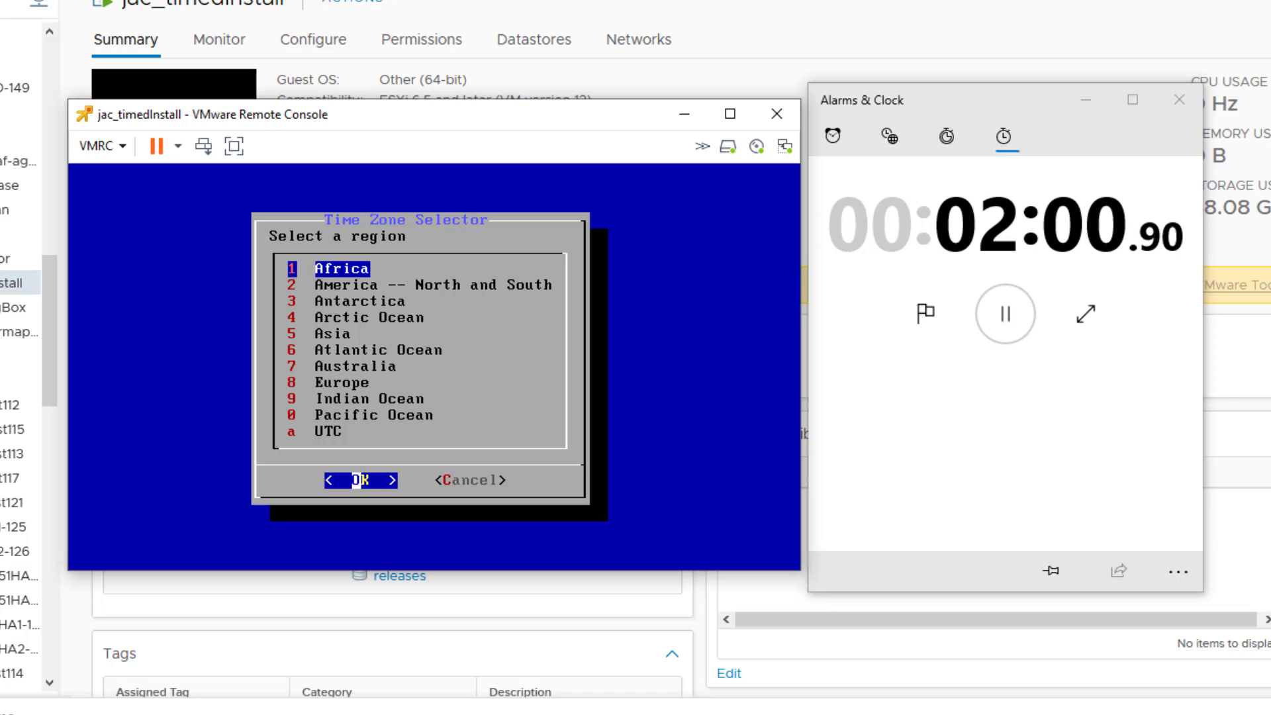
Step: Set the time zone to Australia, Queensland (AEST) and skip the date setting
key(7)
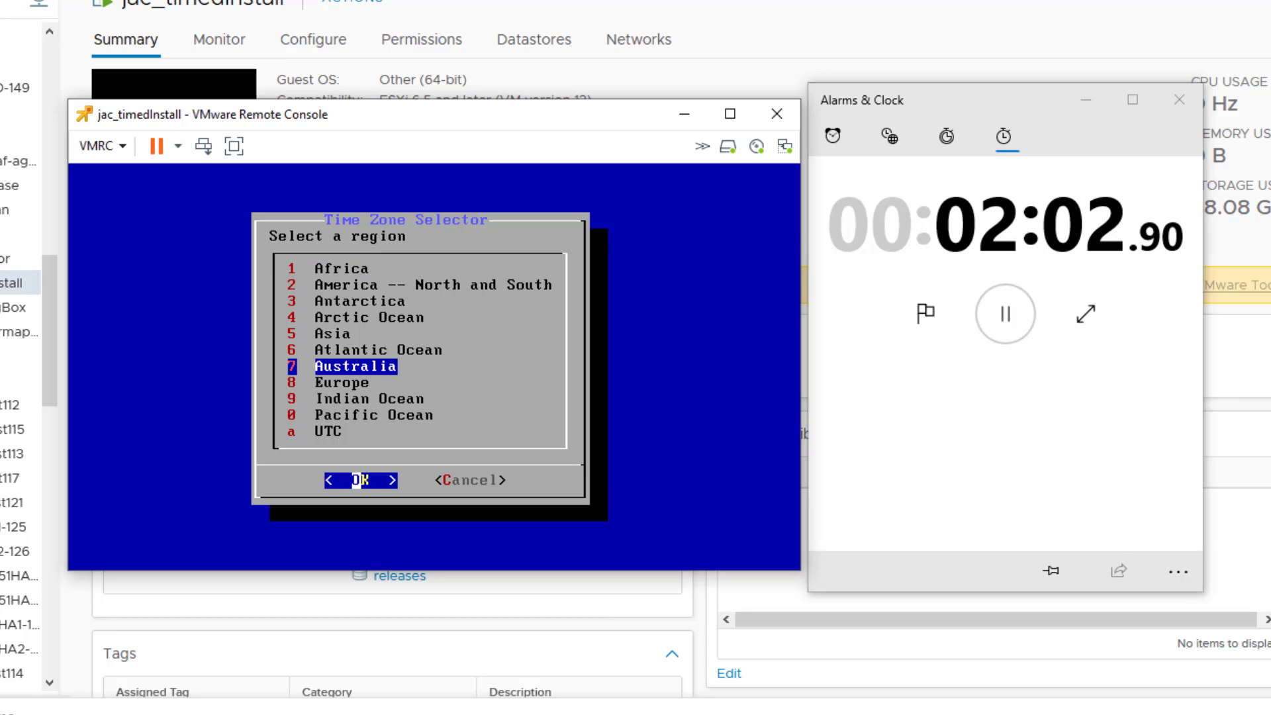
key(Return)
key(8)
key(Return)
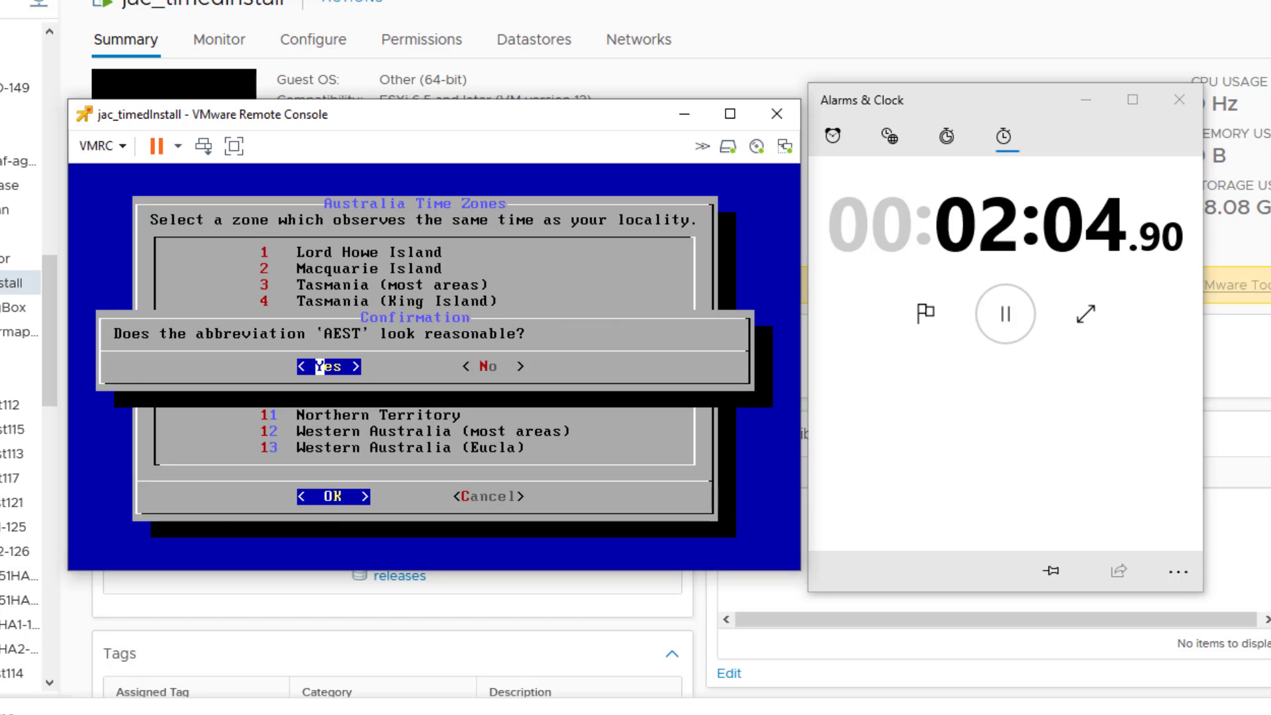
key(Return)
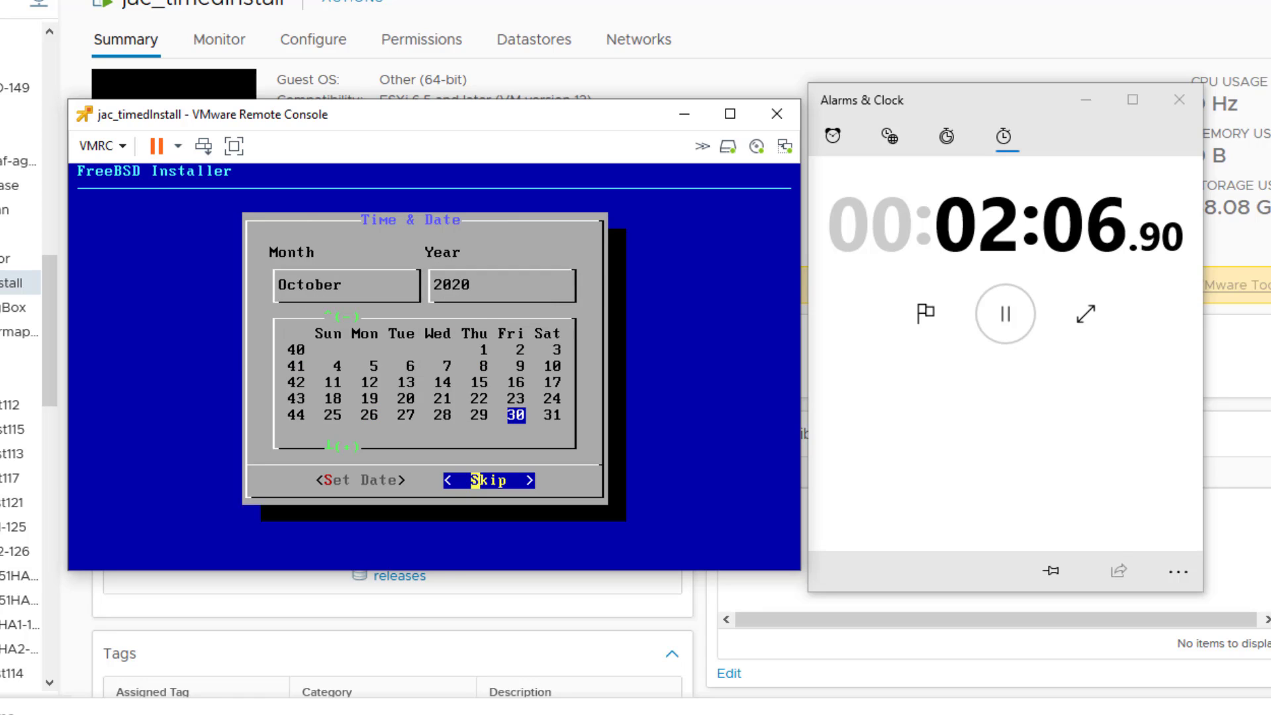
key(Return)
key(Return)
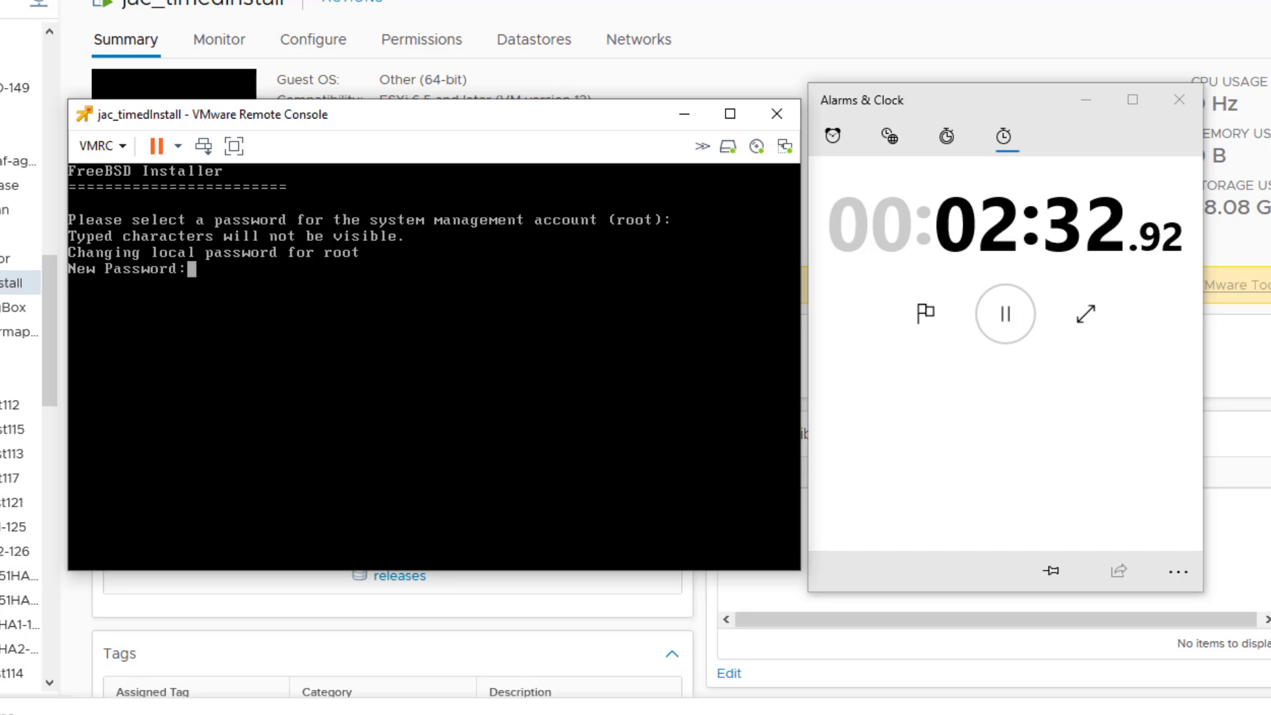
Step: Set and confirm the root password, then configure em0 with DHCP declined
key(Return)
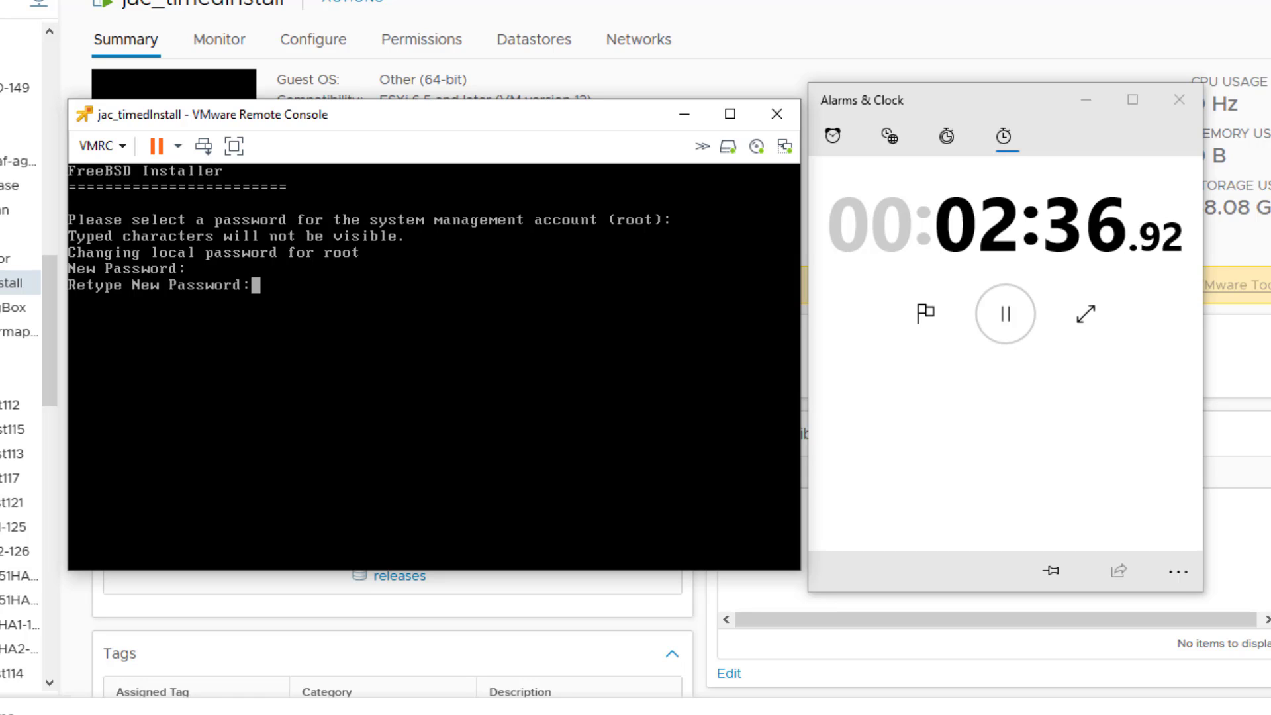
key(Return)
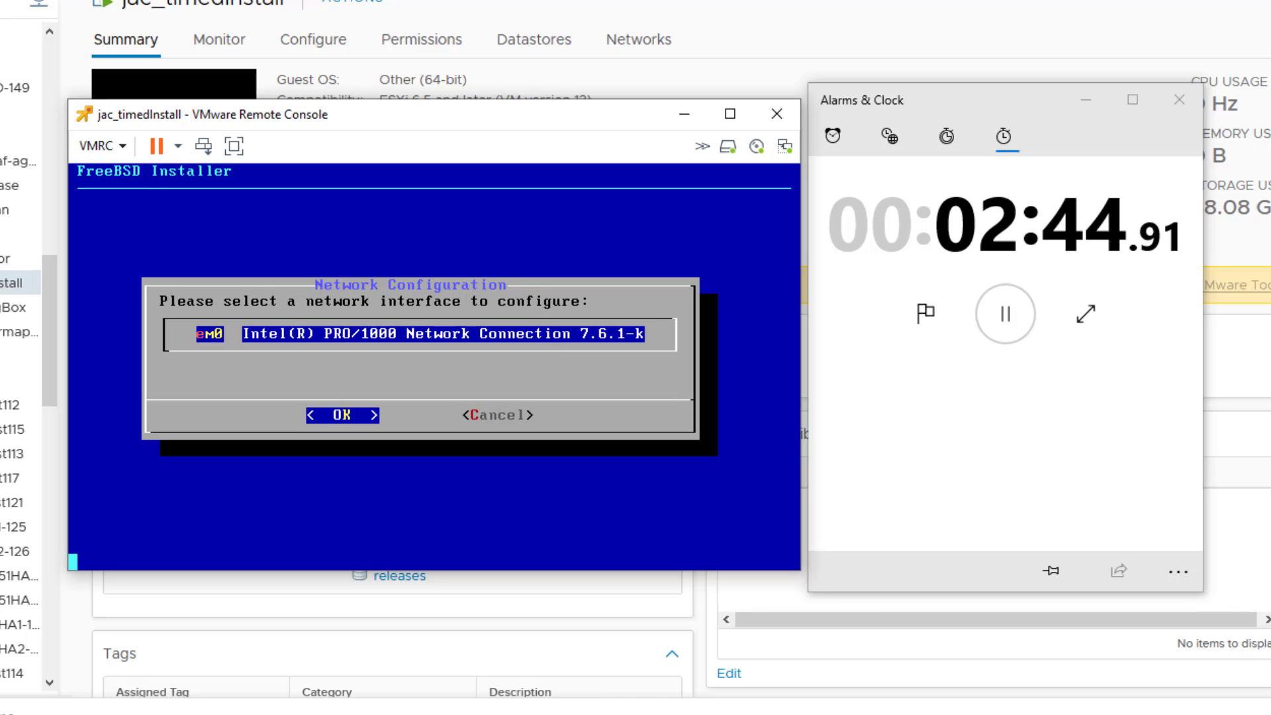
key(Return)
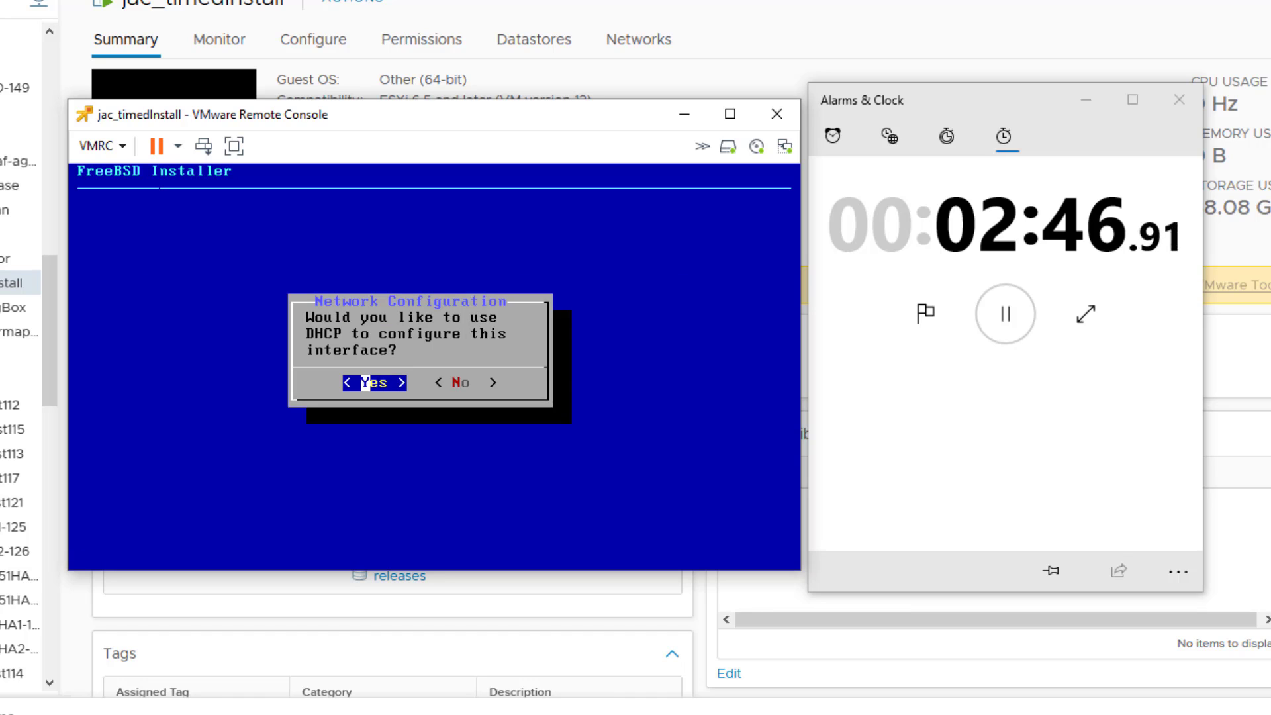
key(Right)
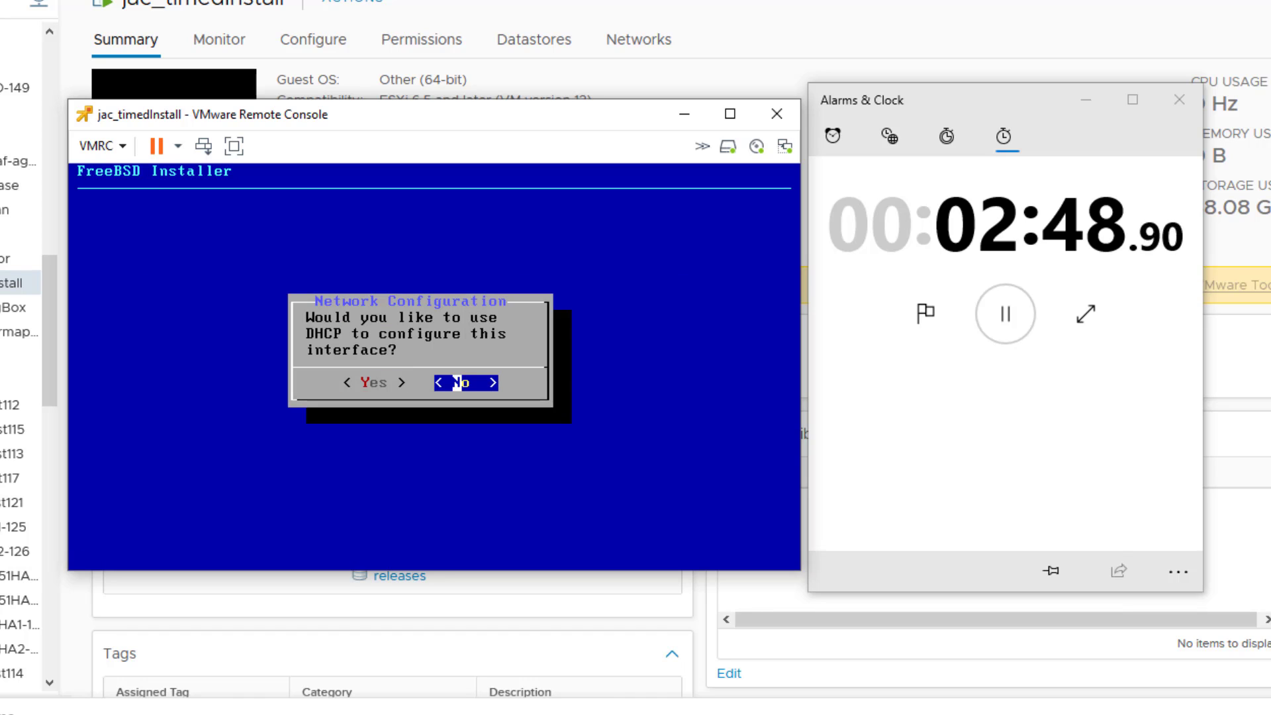
key(Return)
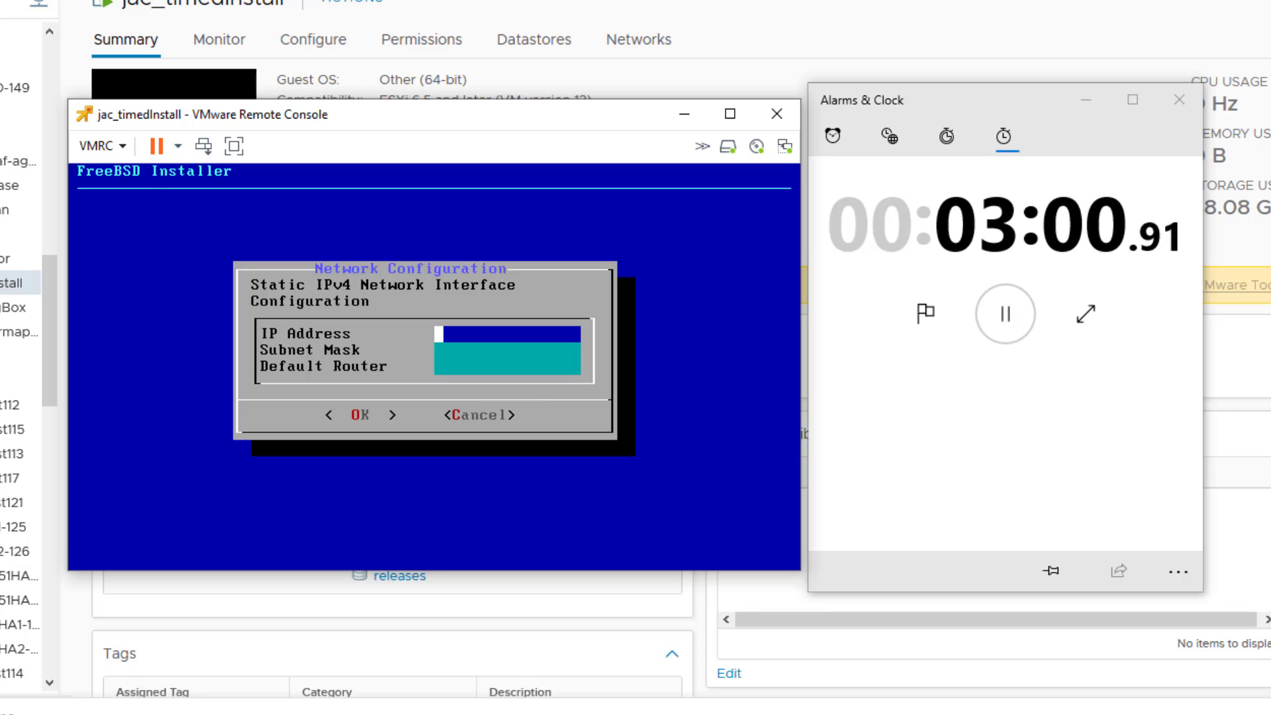
Step: Enter IP 10.2.16.24, mask 255.255.255.0 and router 10.2.16.254, and accept them
text(10.2.16.24)
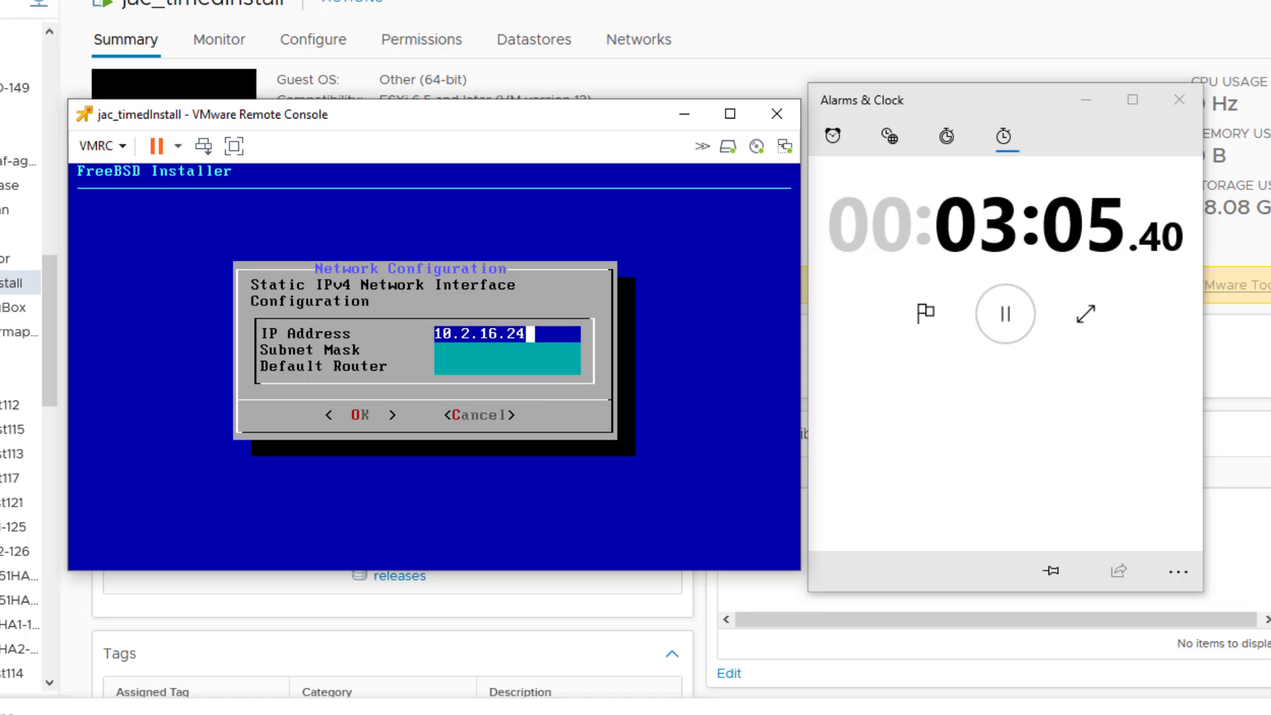
key(Down)
text(255.)
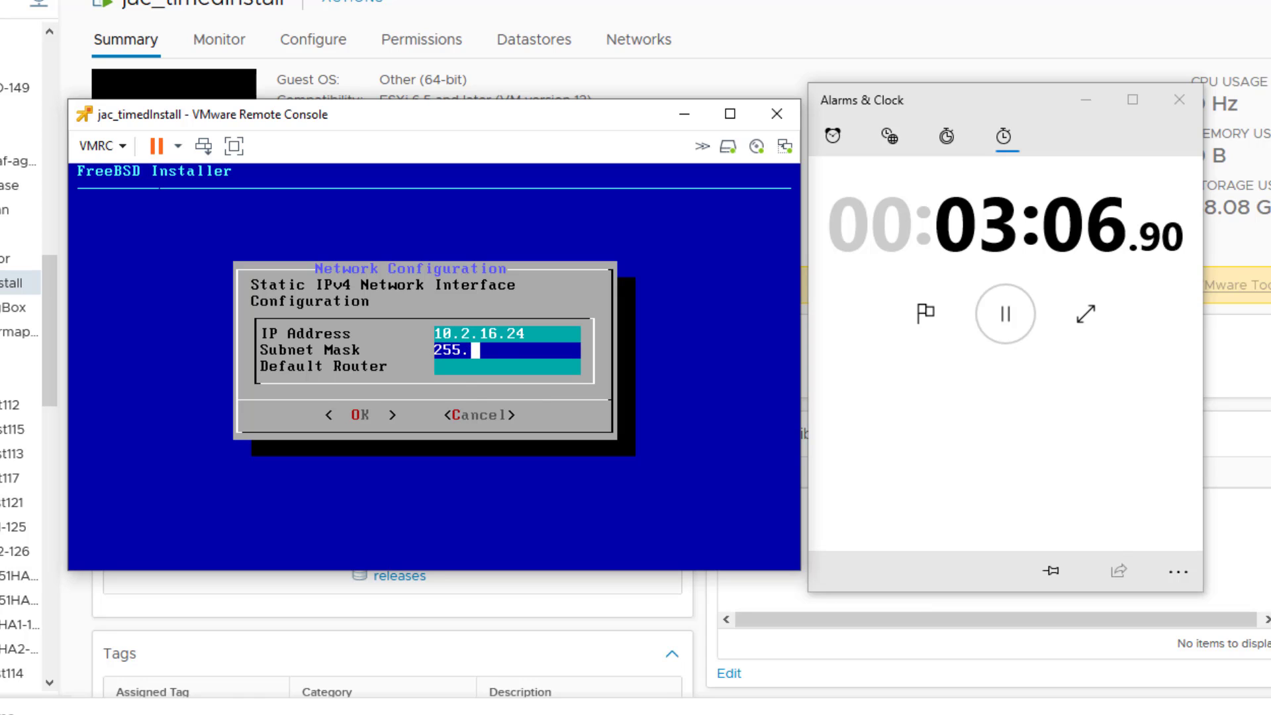
text(255.255.0)
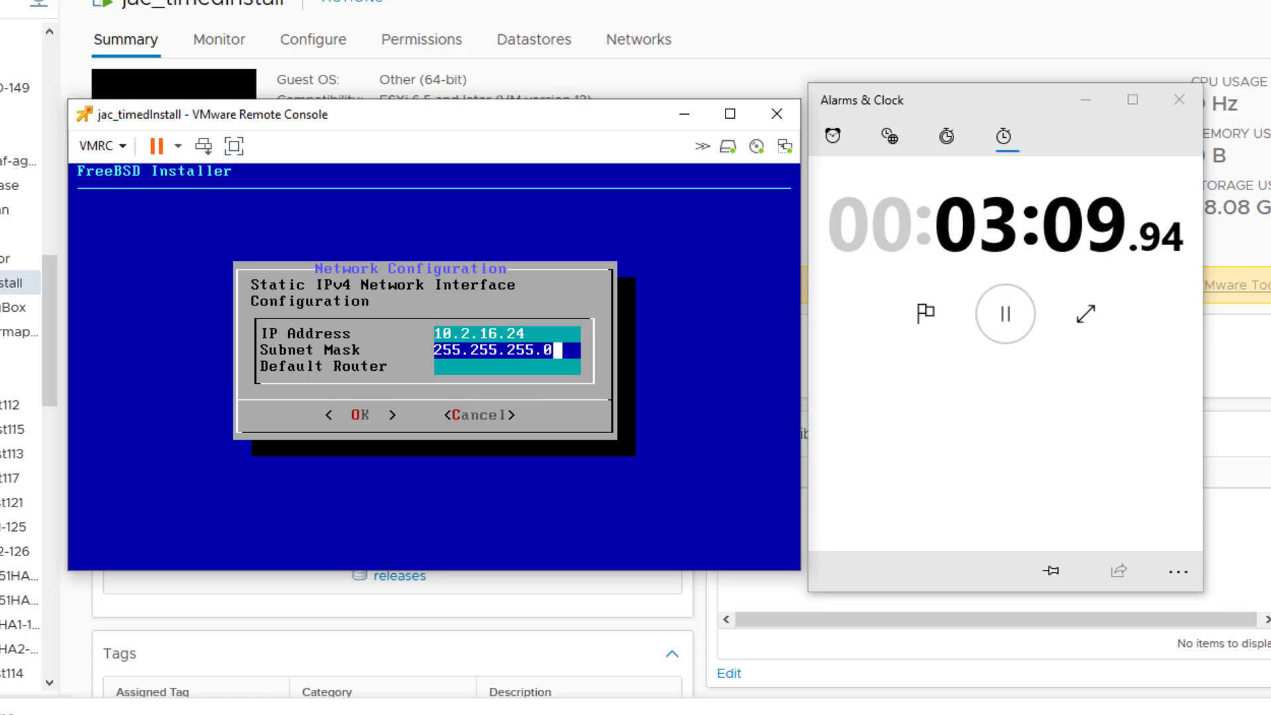
key(Down)
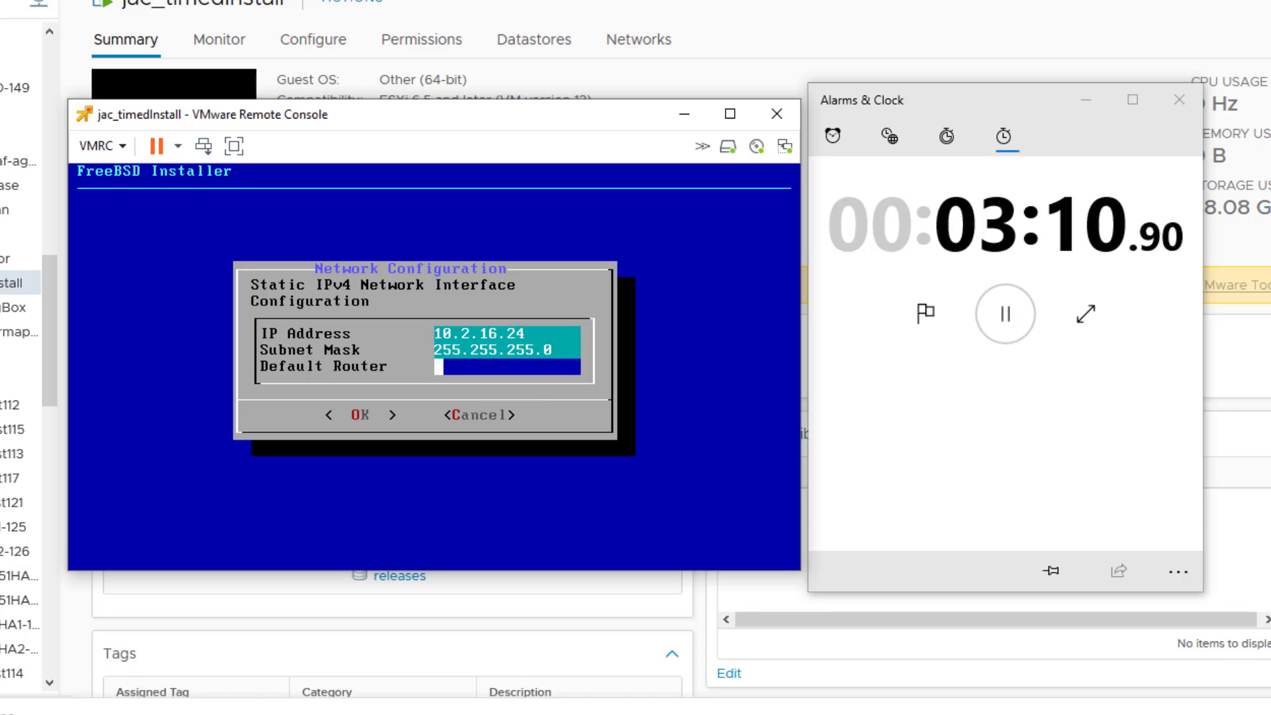
text(10.2.)
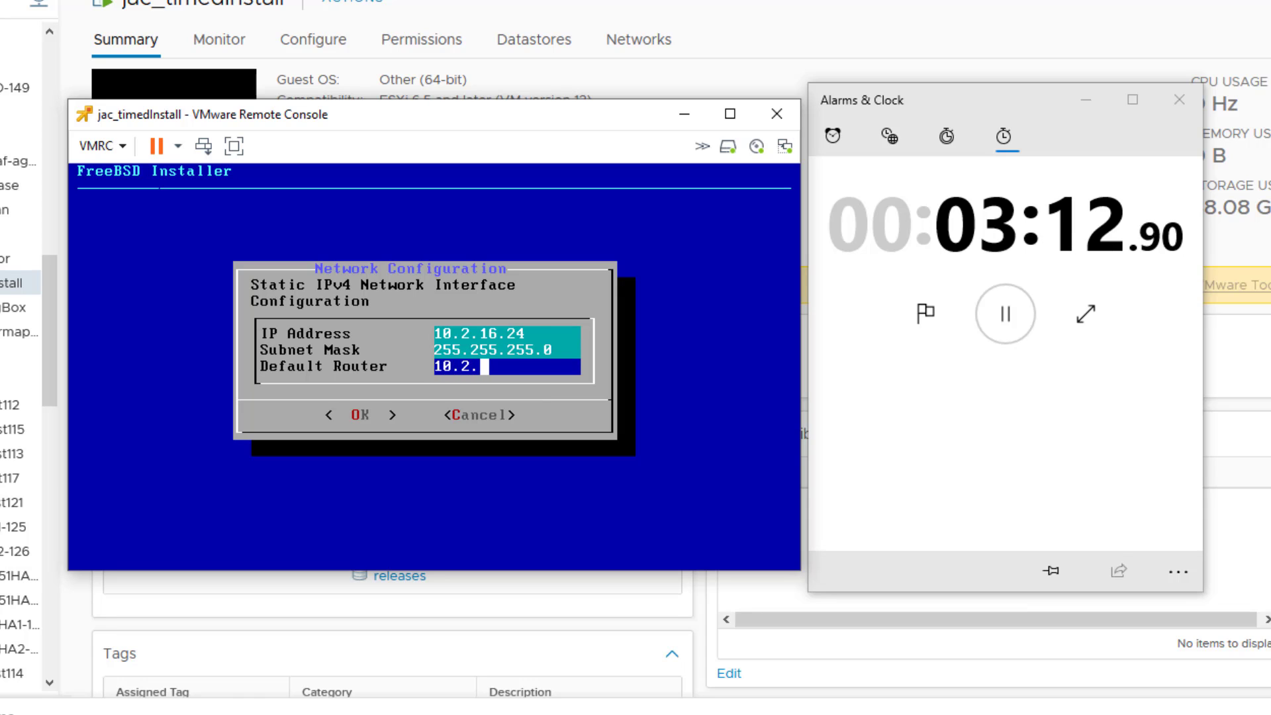
text(16.254)
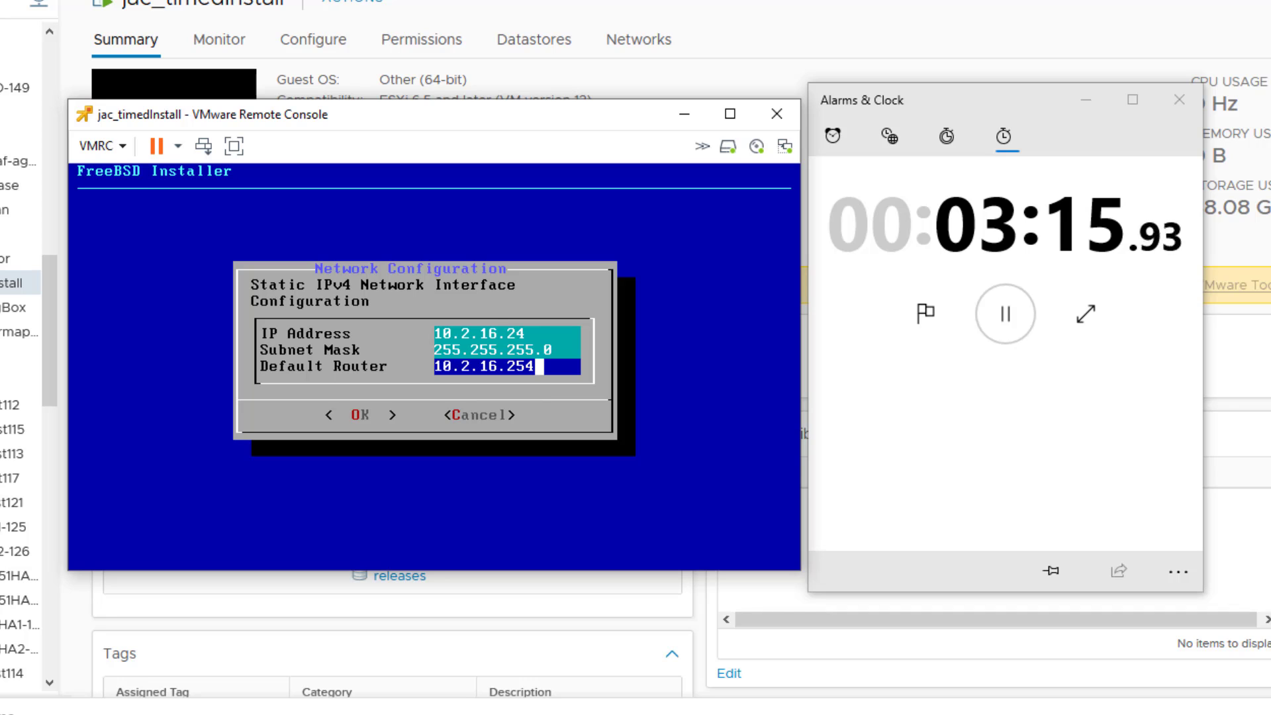
key(Tab)
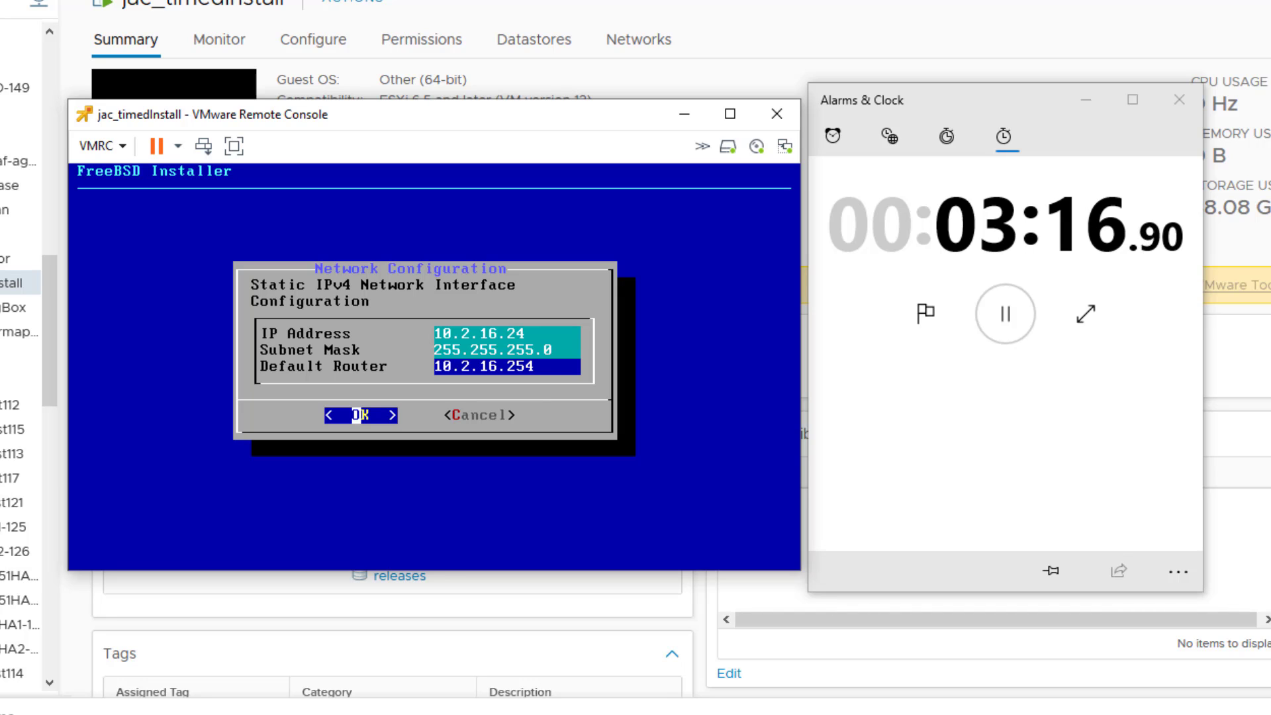
key(Return)
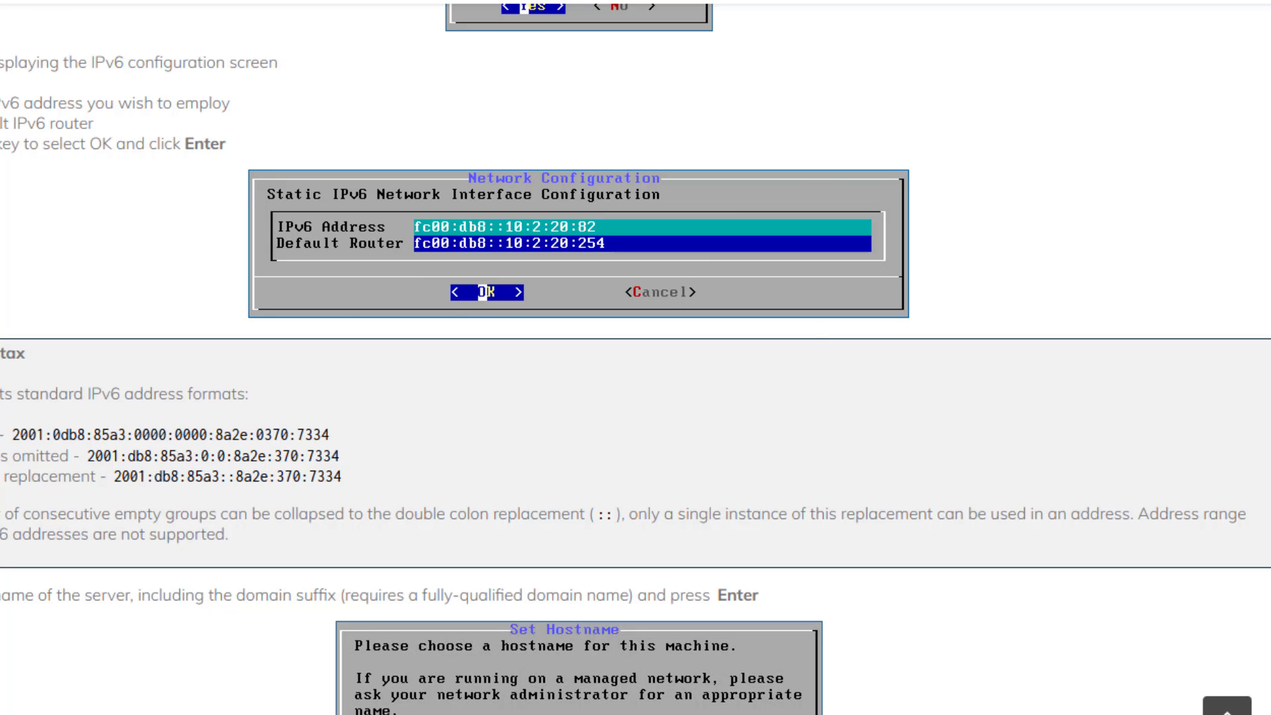
Step: Return to the installer console and decline IPv6 configuration for the interface
key(alt+Tab)
key(alt+Tab)
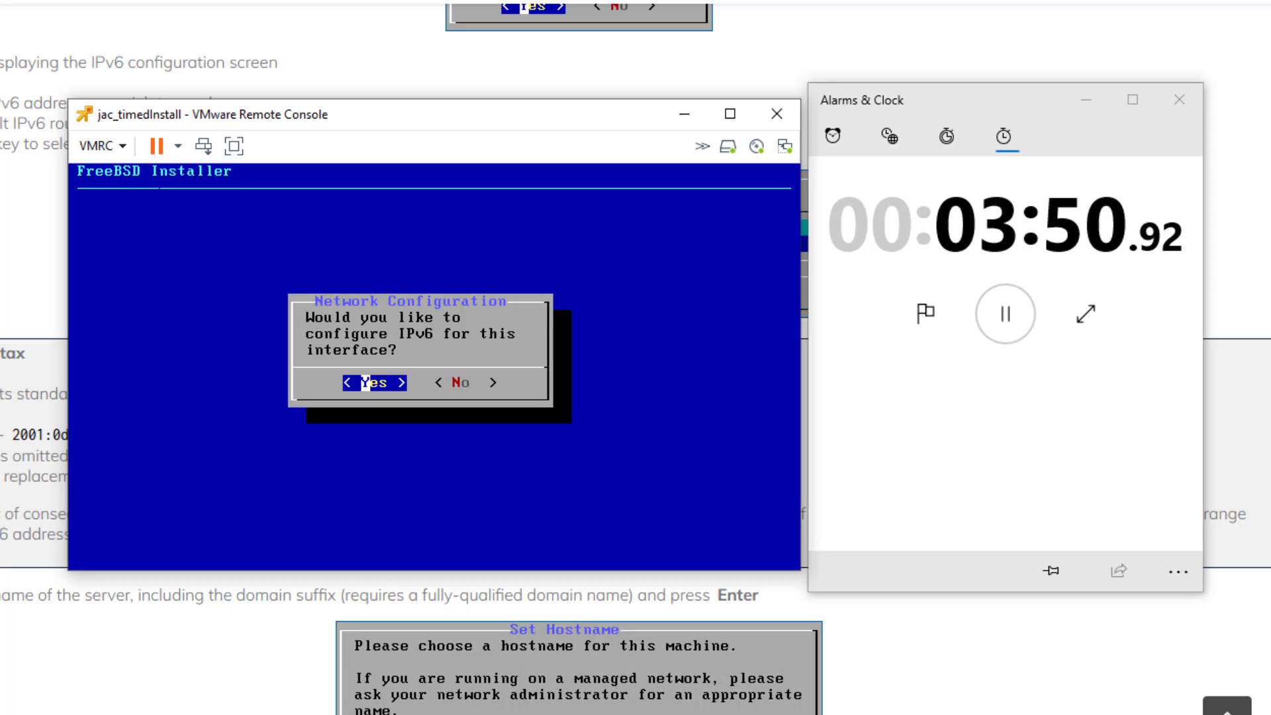
key(Right)
key(Return)
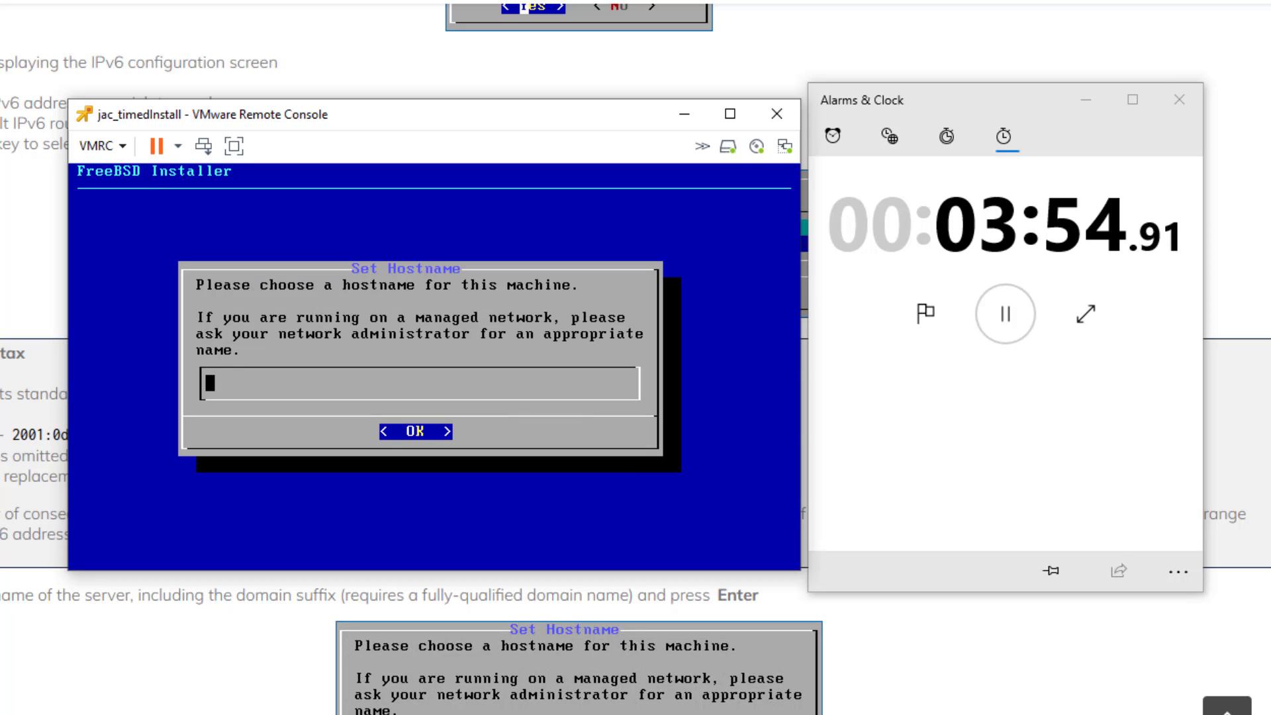
Step: Set hostname jac_timedInstall.statseeker.com and IPv4 DNS 10.1.5.2, then start installing
text(jac_tim)
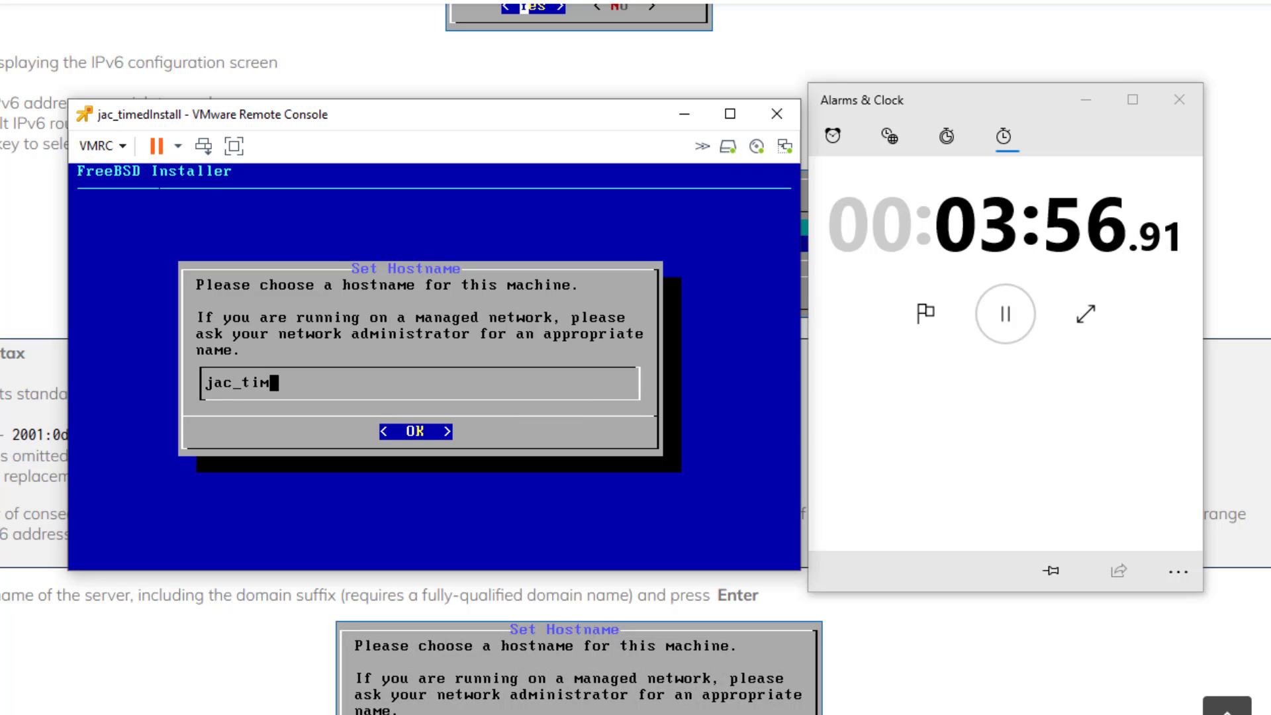
text(edInstall)
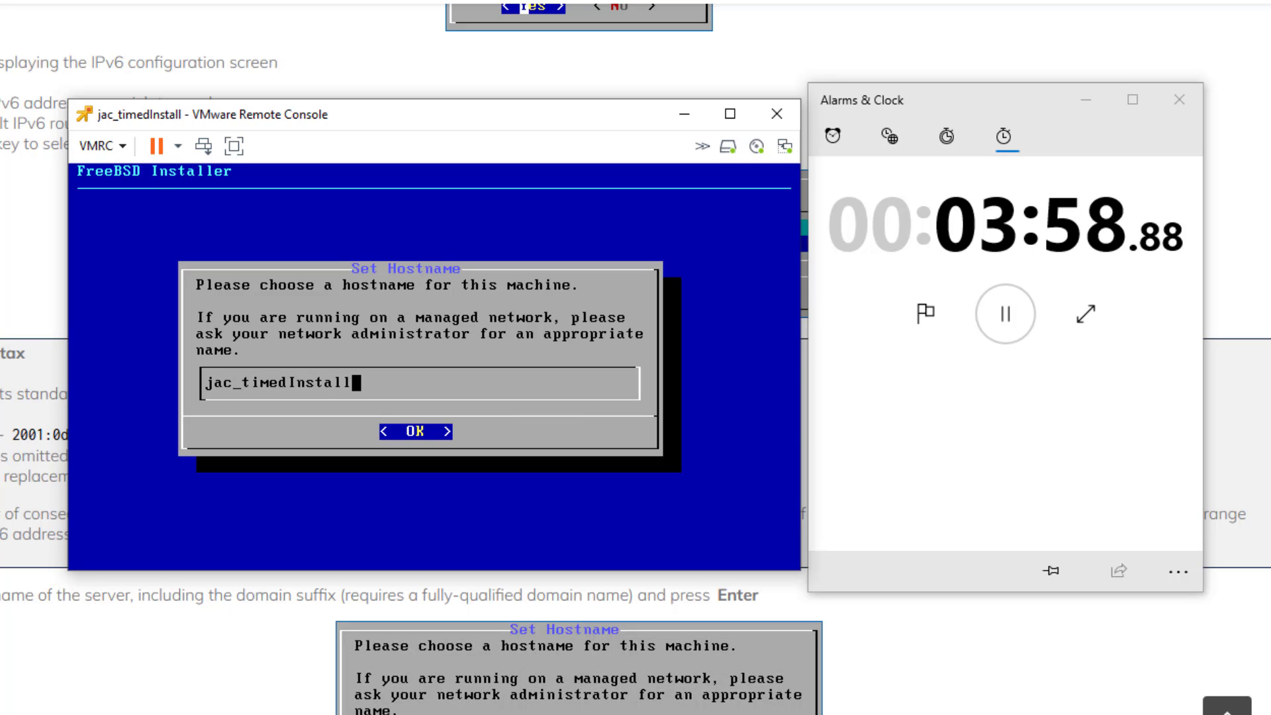
text(.statseeker)
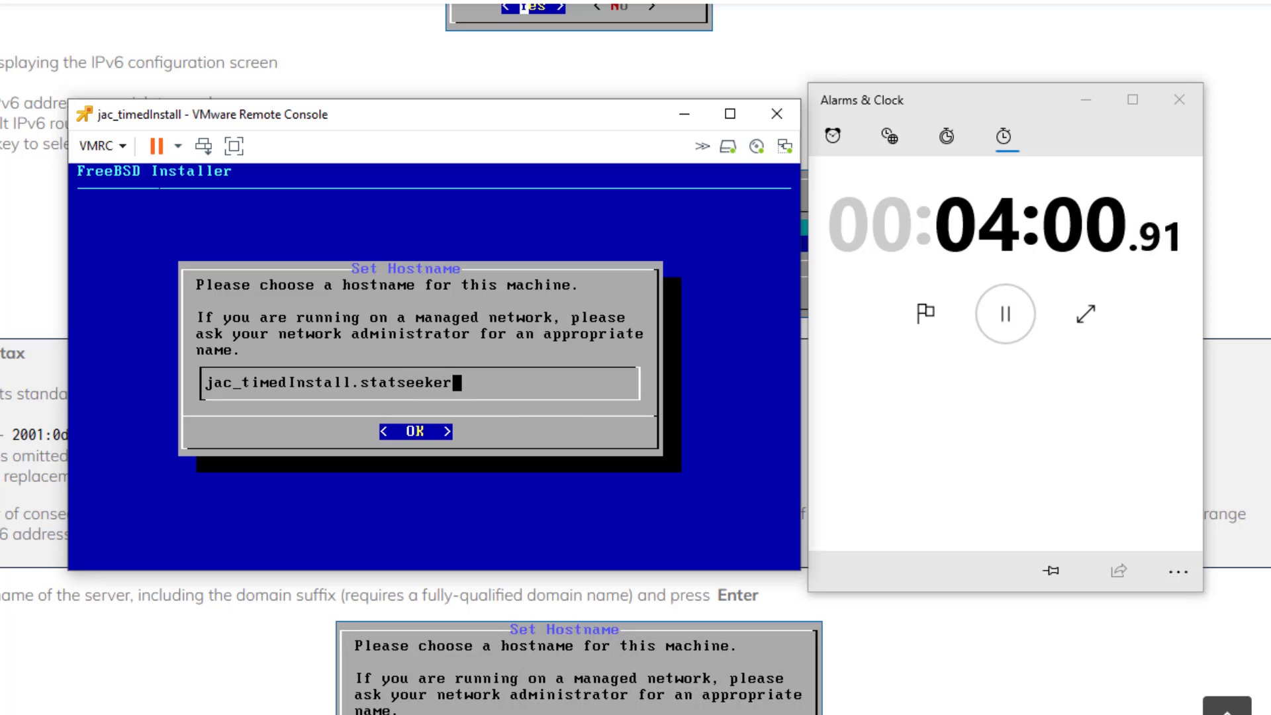
text(.com)
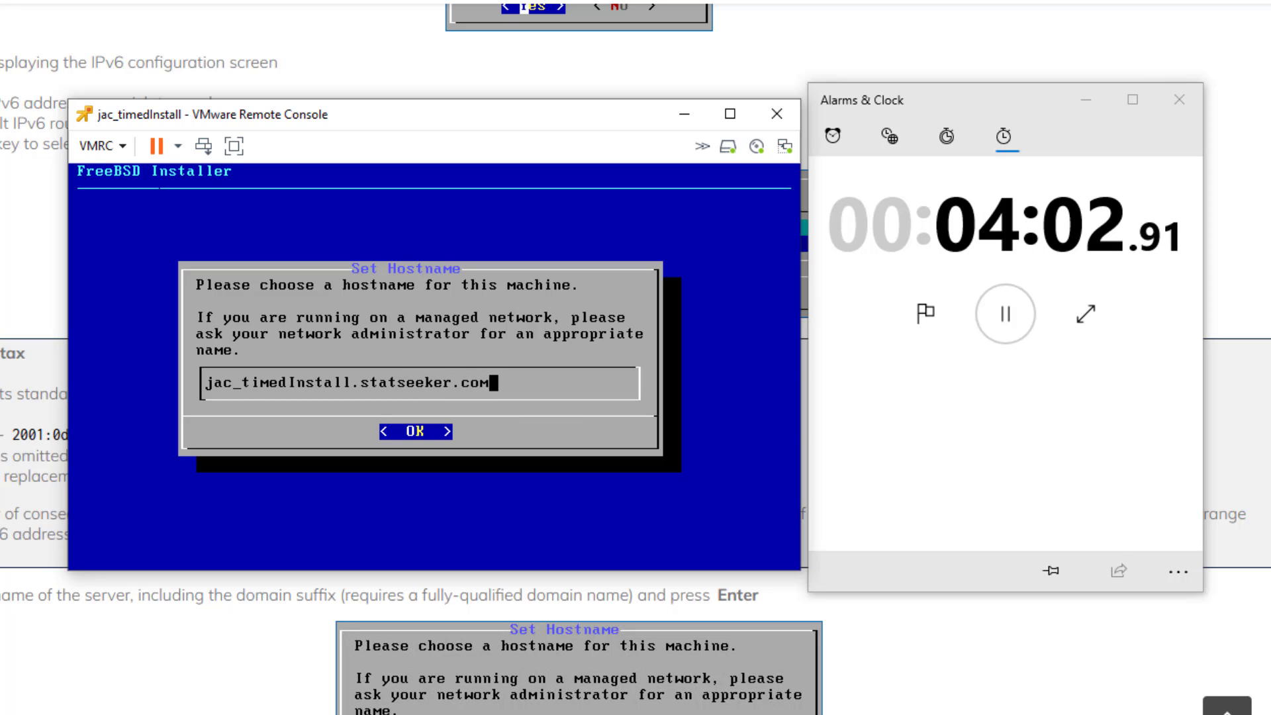
key(Return)
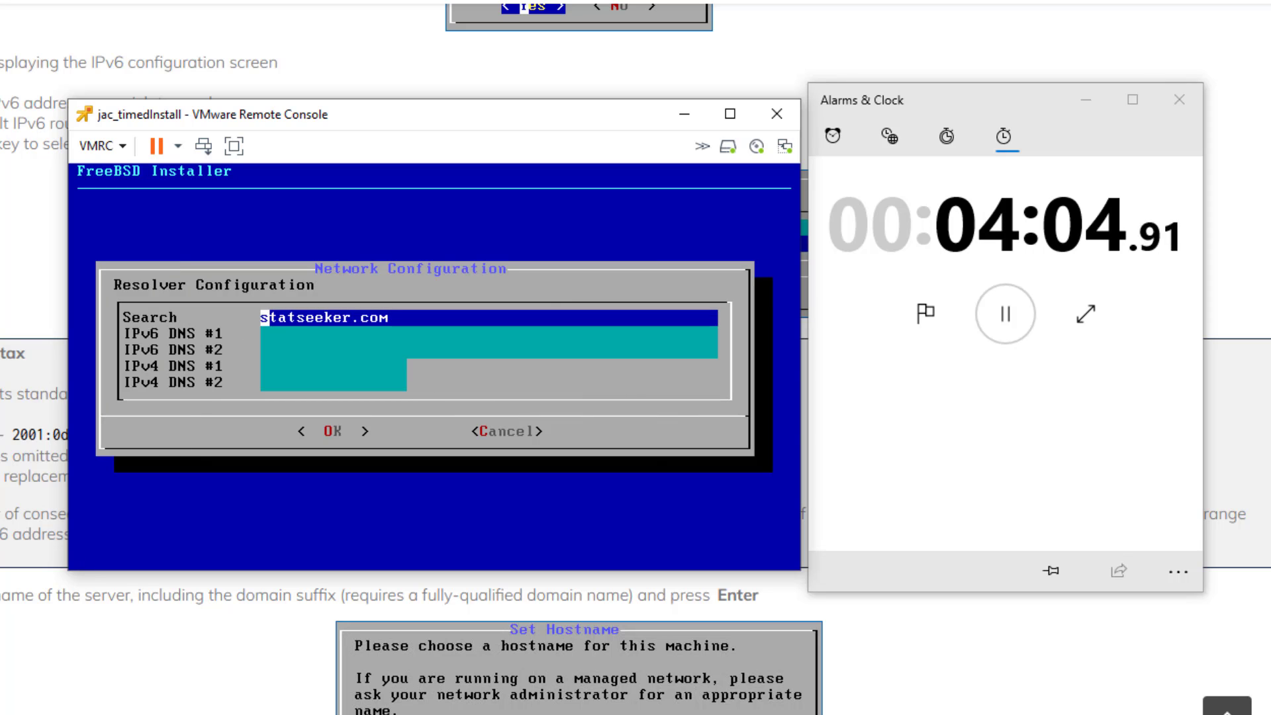
key(Down)
key(Down)
key(Down)
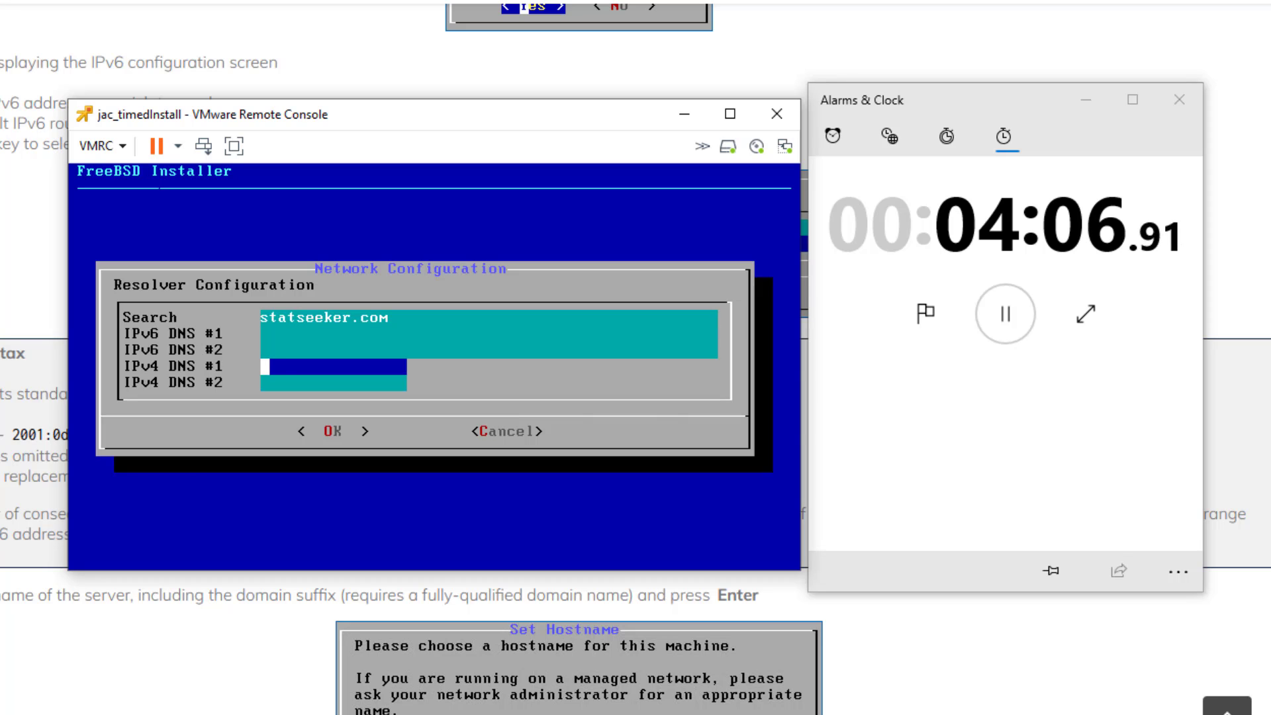
text(10.1)
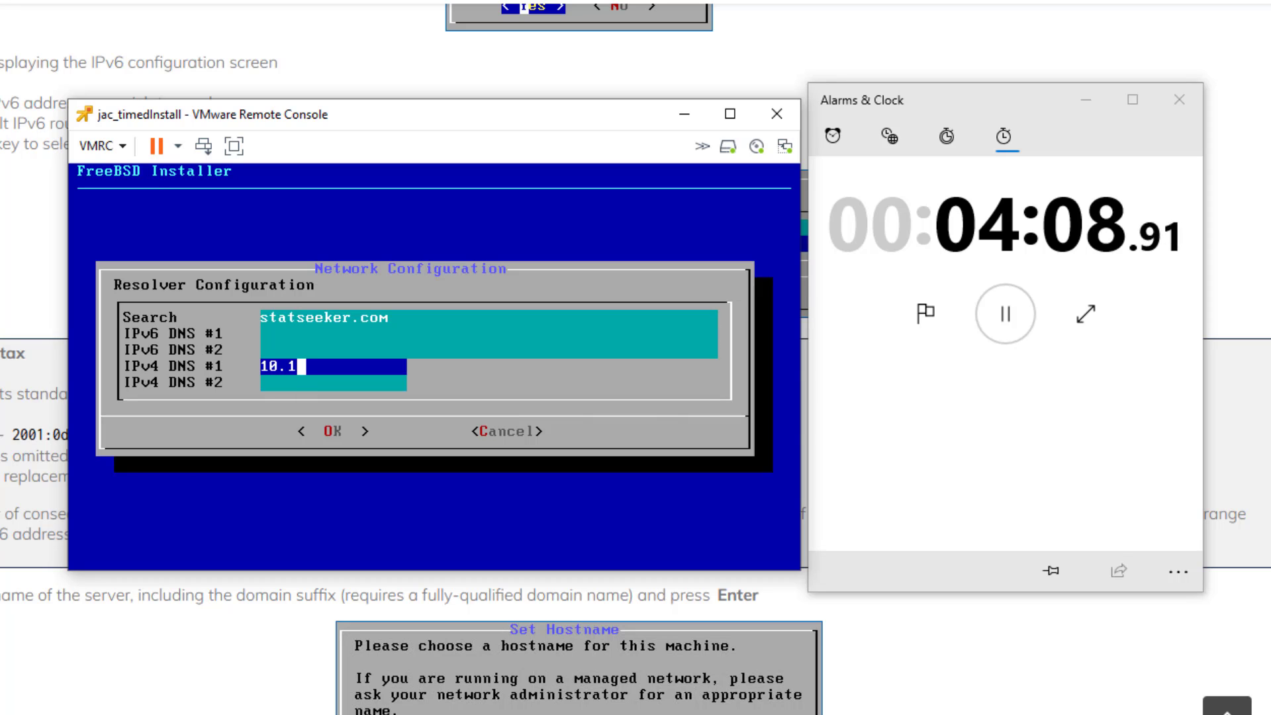
text(.5.2)
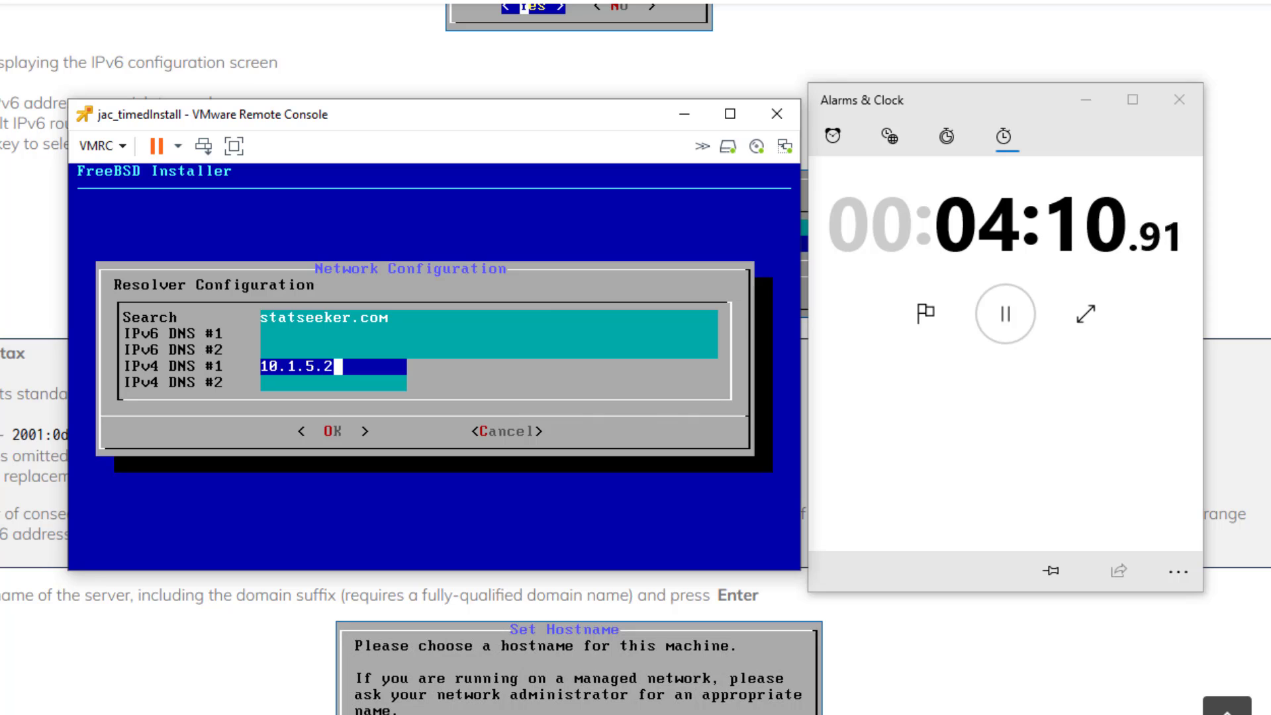
key(Tab)
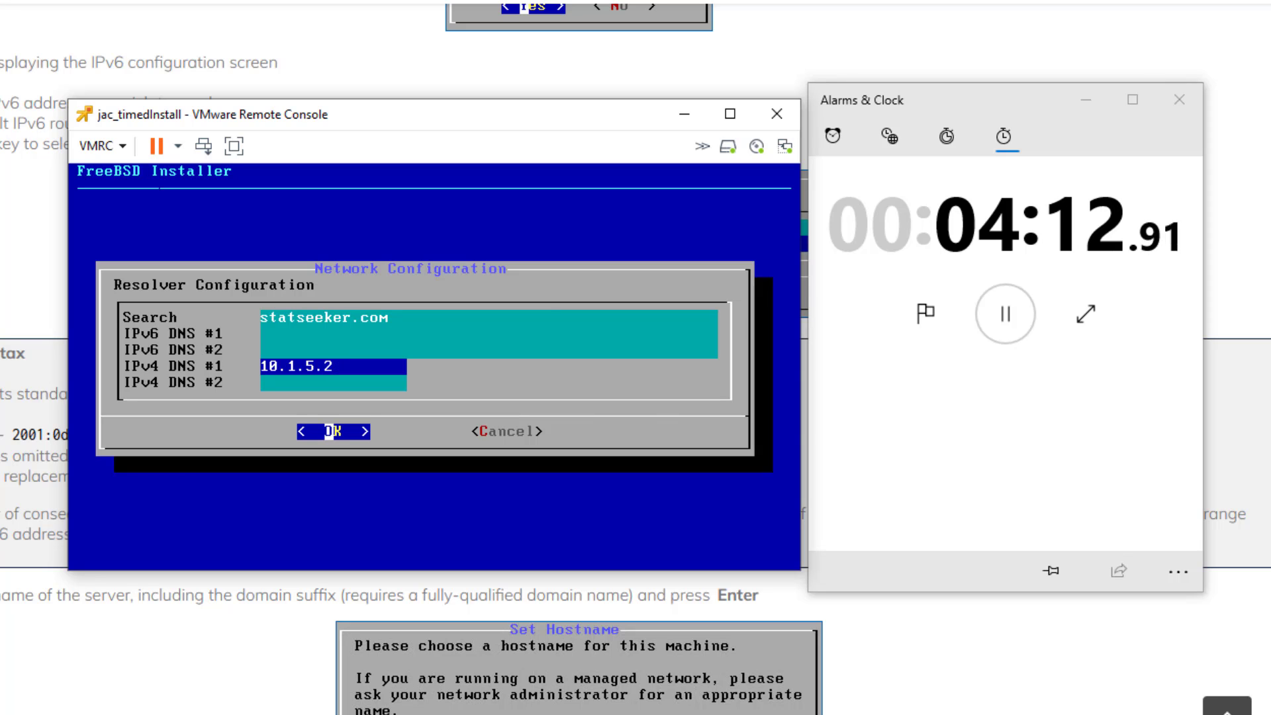
key(Return)
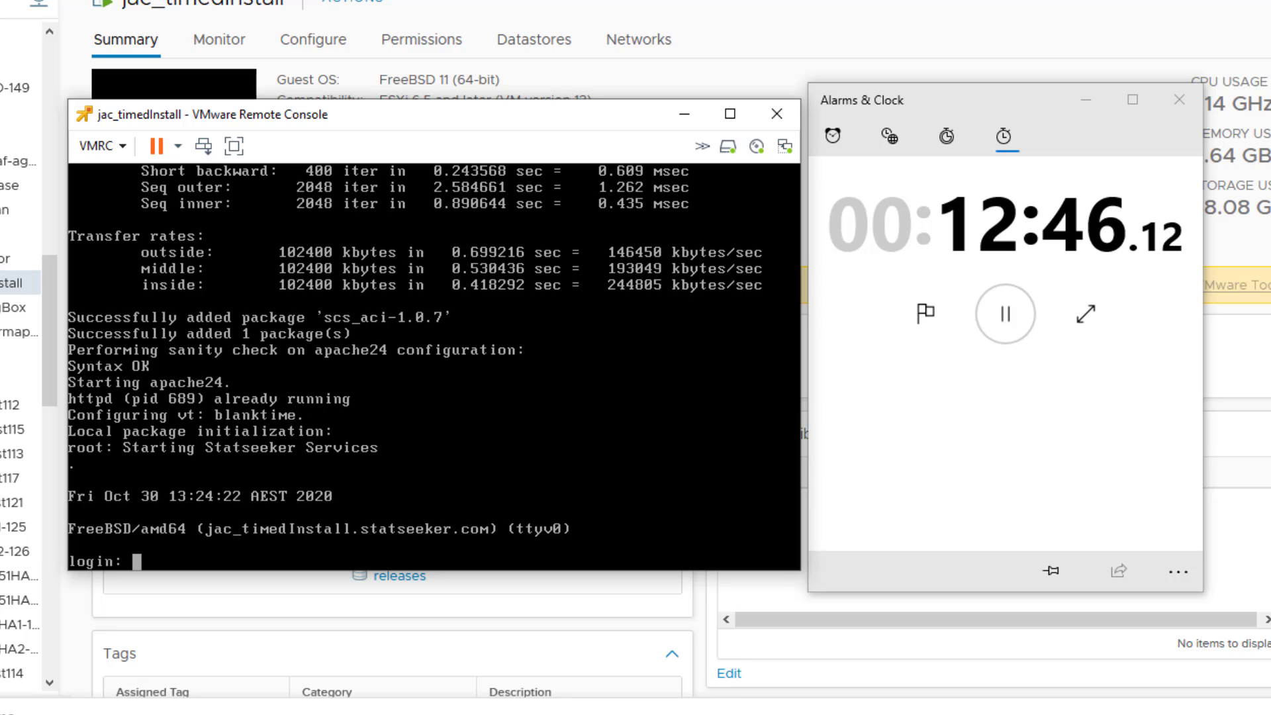
Step: Stop the stopwatch, log in as statseeker, and switch to root with su
click(1008, 315)
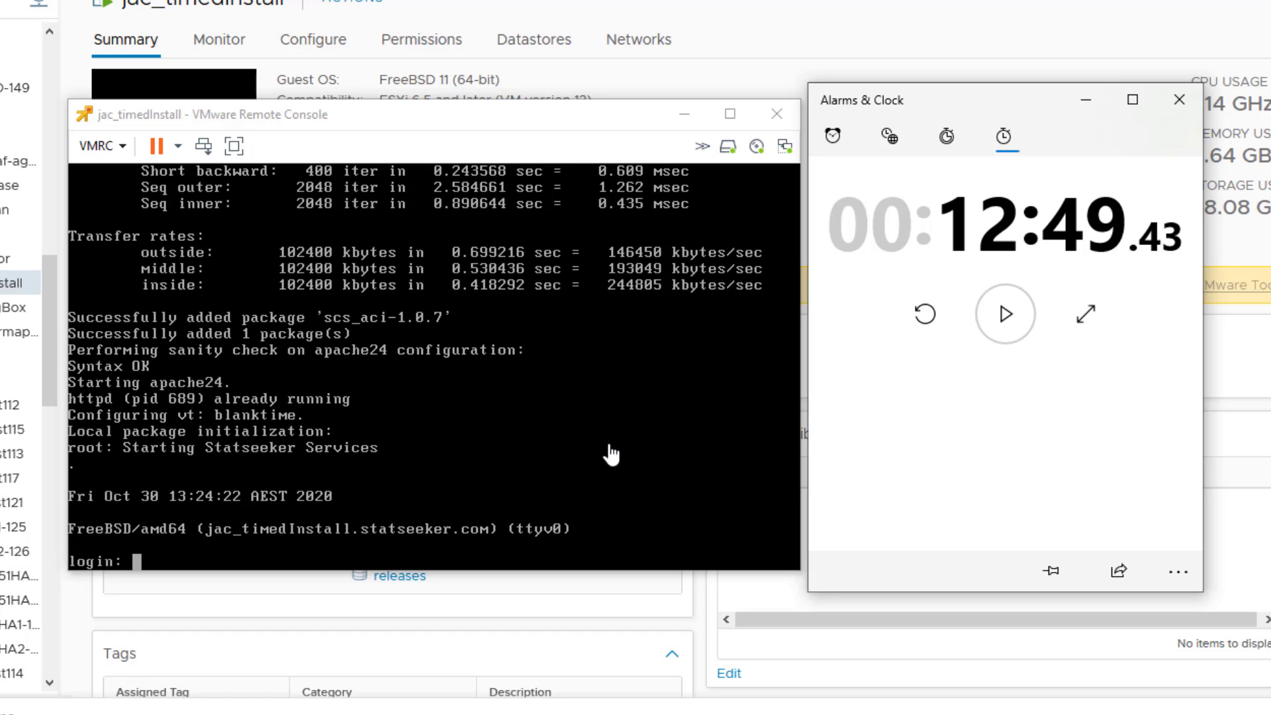
click(345, 555)
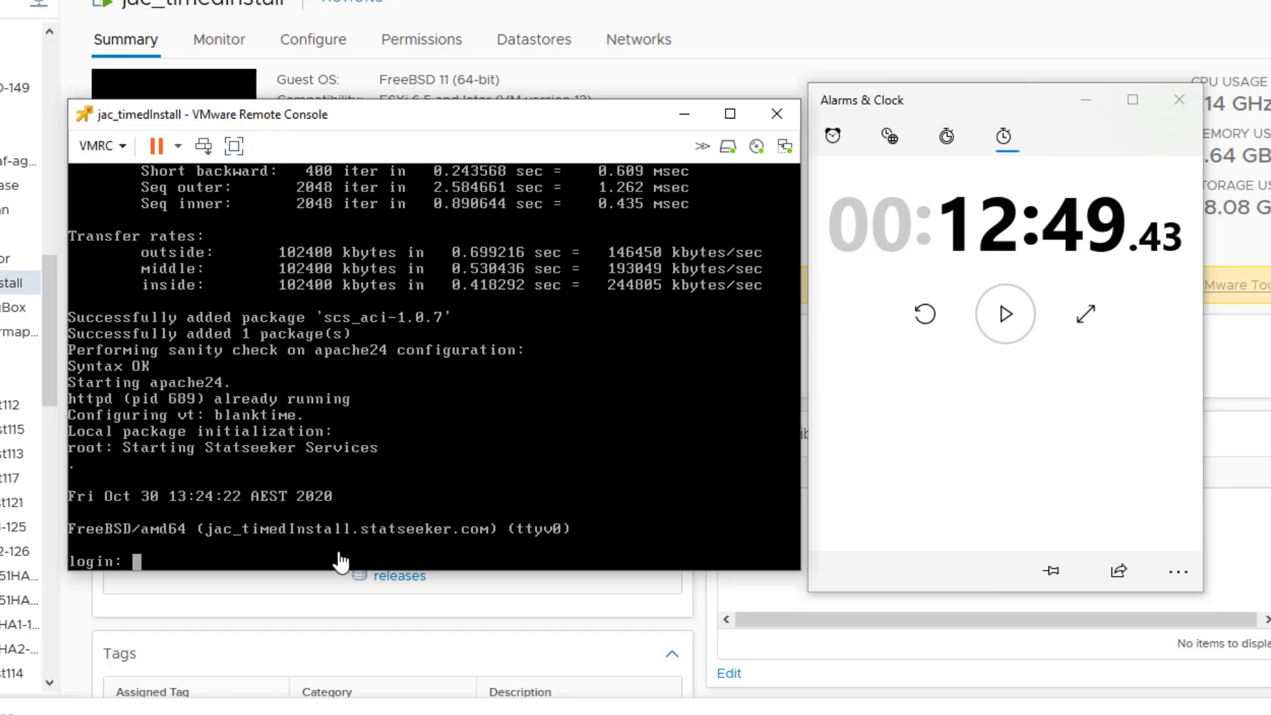
text(statseeker)
key(Return)
key(Return)
text(su)
Step: Append static_routes="net1" and route_net1="-net 10.100.0.0/16 10.2.16.100" to /etc/rc.conf and save
key(Return)
key(Return)
text(vi )
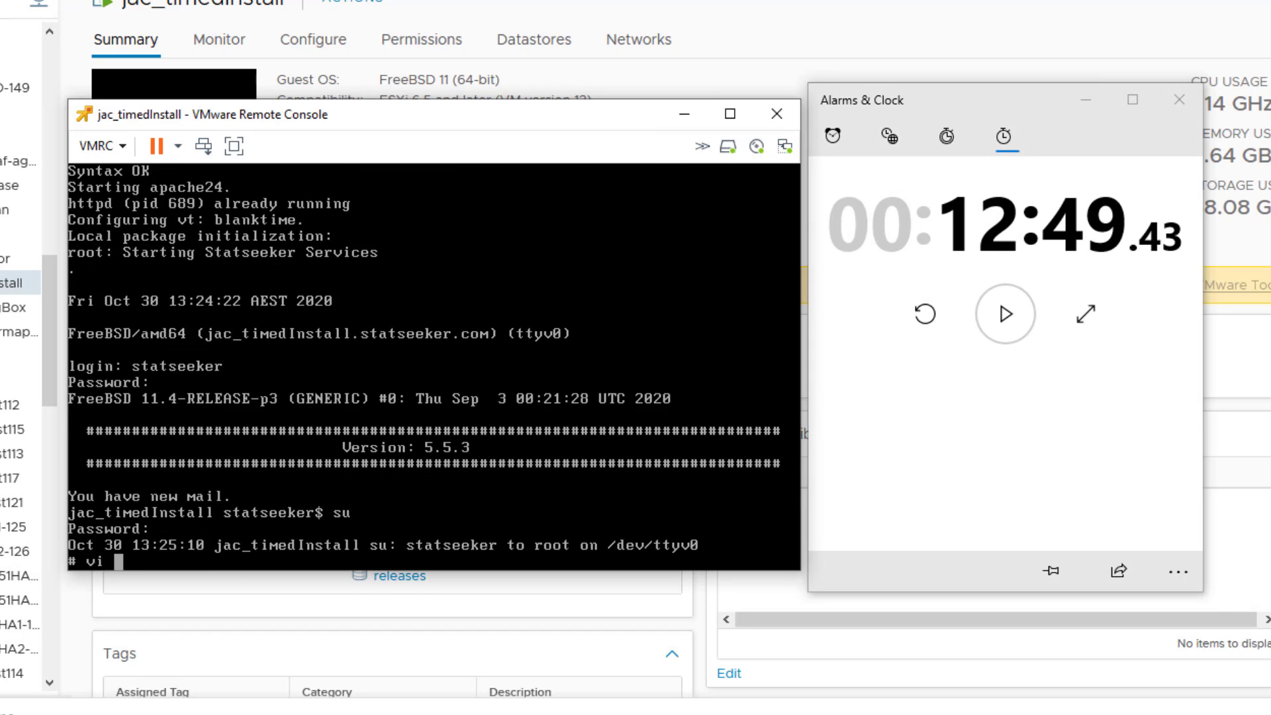
text(/etc/rc.conf)
key(Return)
key(shift+g)
text(ostatic_routes="net1")
key(Return)
text(route_net1)
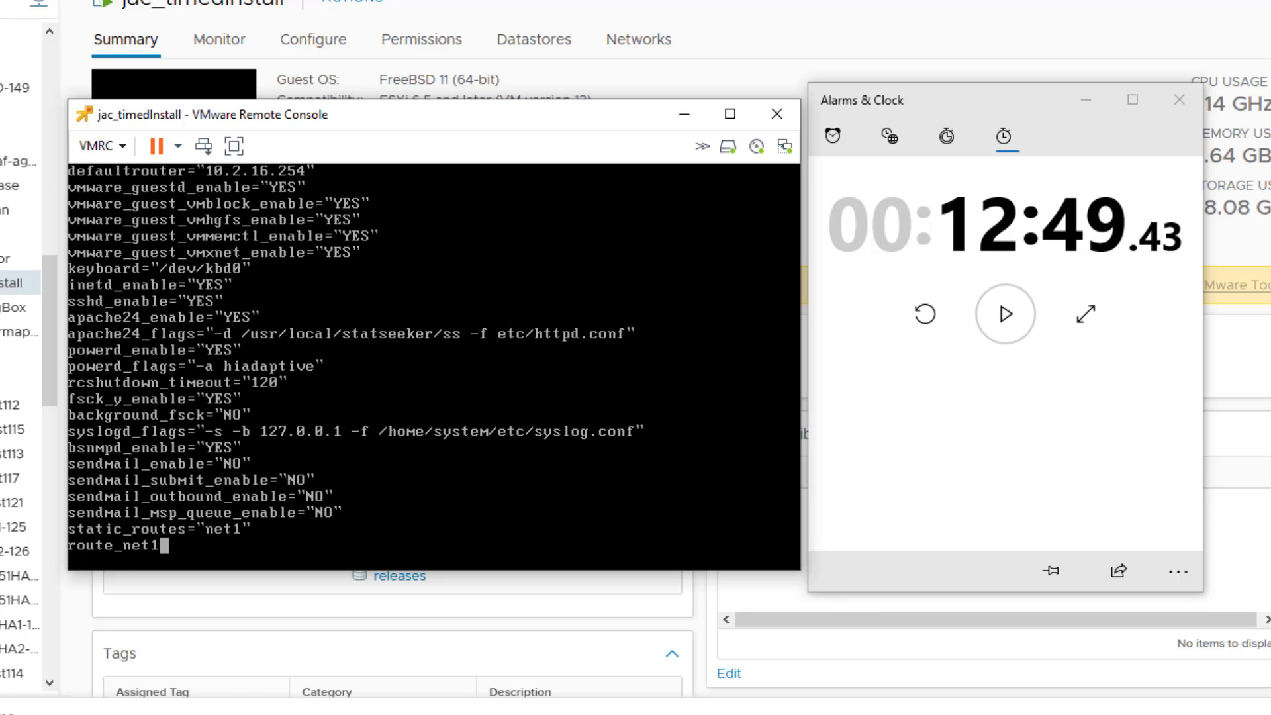
text(="-net 10.100.0.0/16 10.2.16.100")
key(Escape)
text(:wq)
Step: Run service routing restart, fixing the misspelled first attempt
key(Return)
text(serivce routing restart)
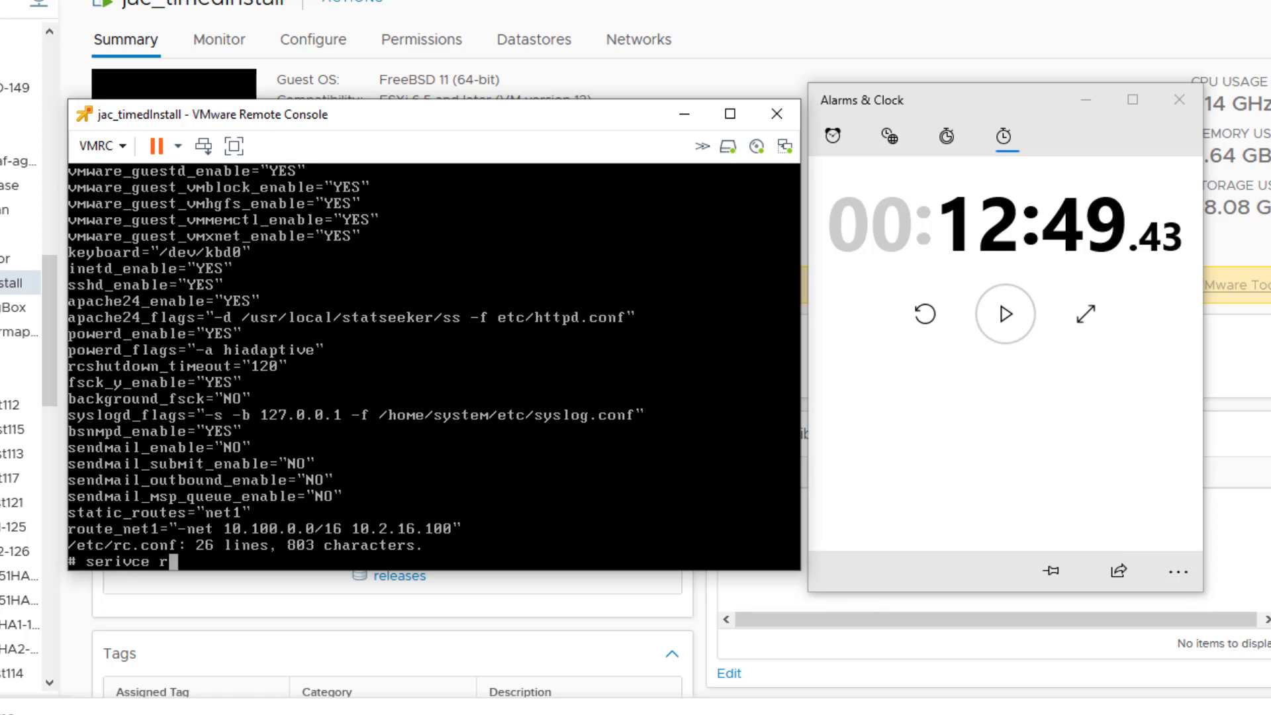
key(Return)
key(Up)
key(Left)
key(Left)
key(Left)
key(Left)
key(Left)
key(Left)
key(Left)
key(Left)
key(Left)
key(Left)
key(Left)
key(Left)
key(Left)
key(Left)
key(Left)
key(Left)
key(Left)
key(Left)
key(BackSpace)
key(BackSpace)
text(vi)
key(Return)
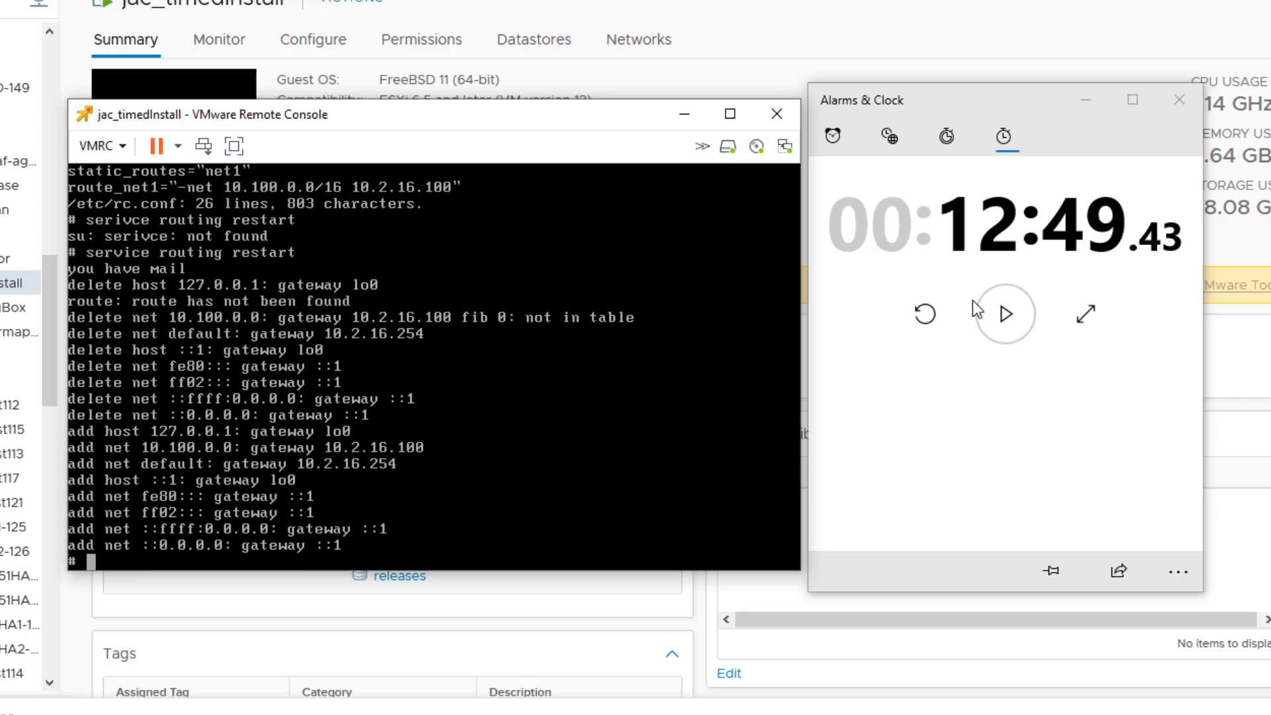
Step: Restart the stopwatch, browse to 10.2.16.24 and accept the self-signed certificate warning
click(1006, 313)
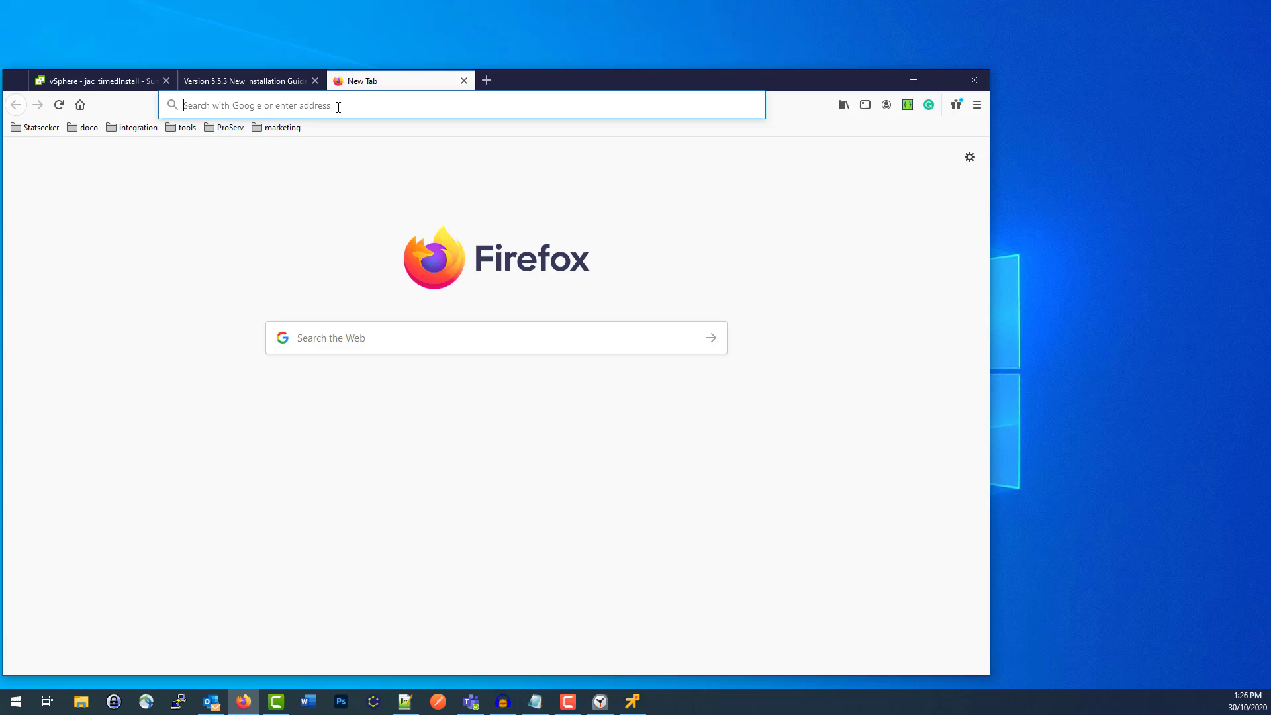
click(340, 105)
text(10.2)
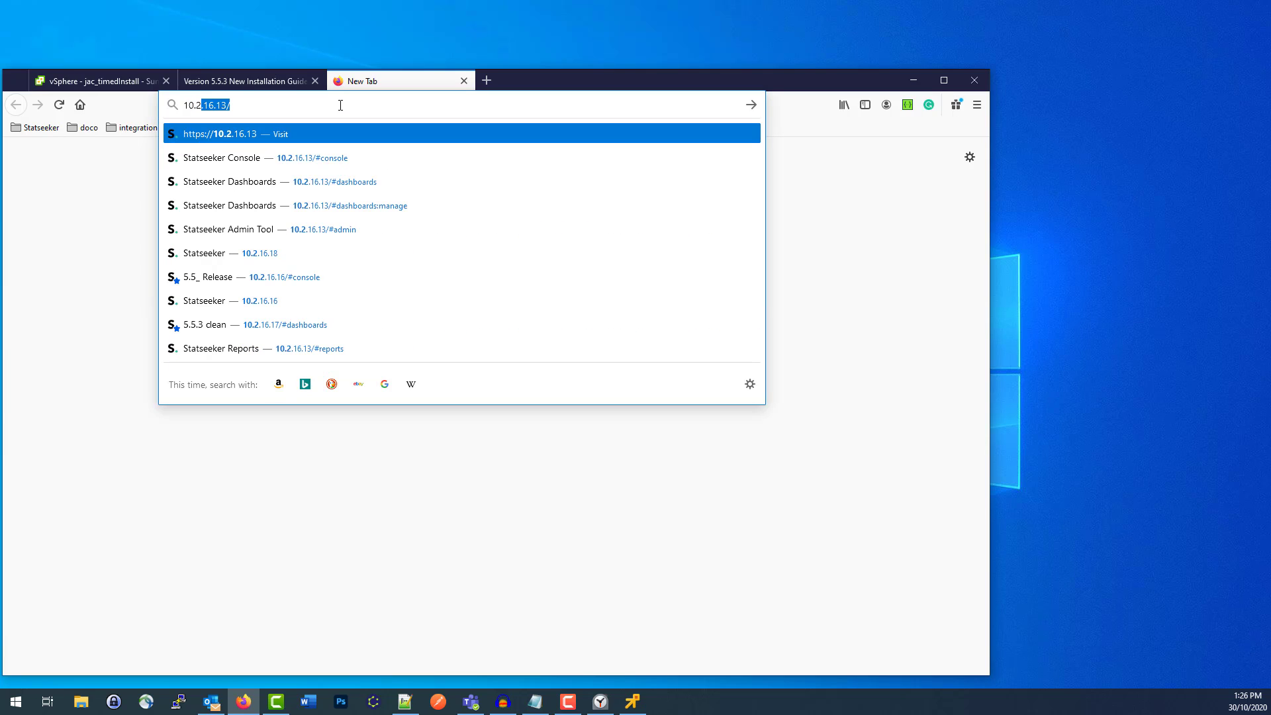
text(.16)
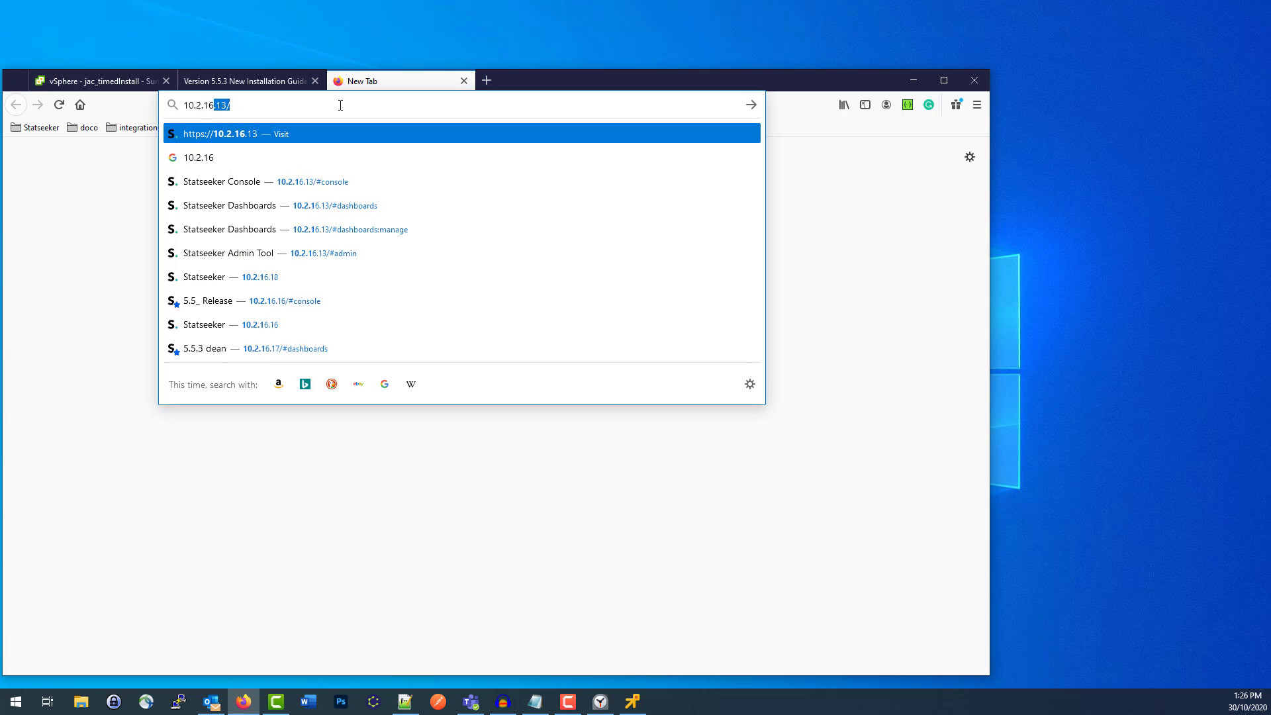
text(.254)
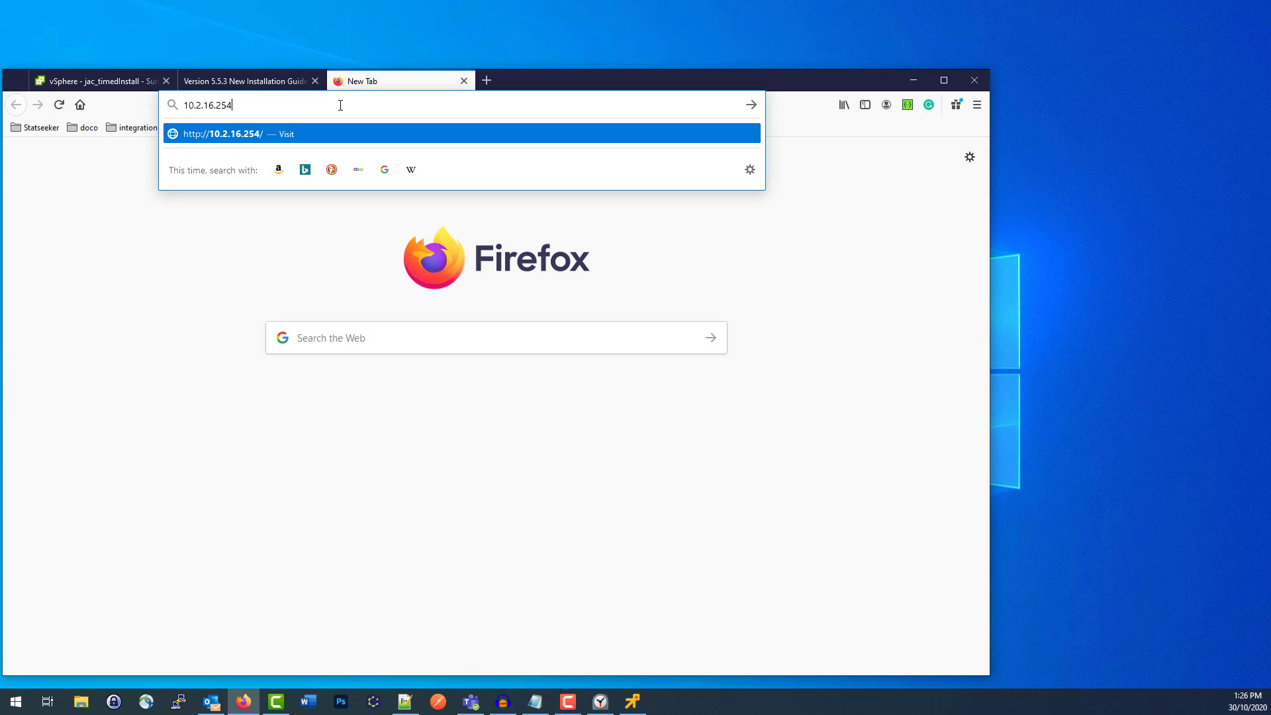
key(BackSpace)
key(BackSpace)
text(4)
key(Return)
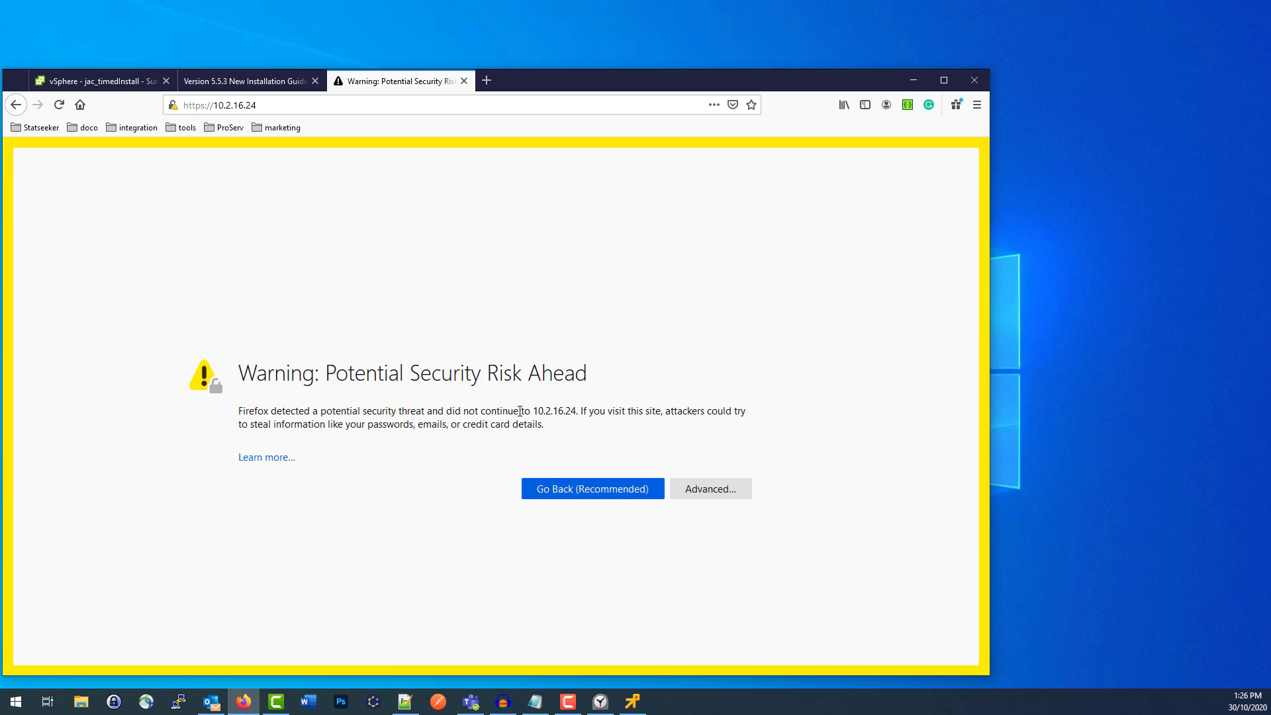
click(714, 492)
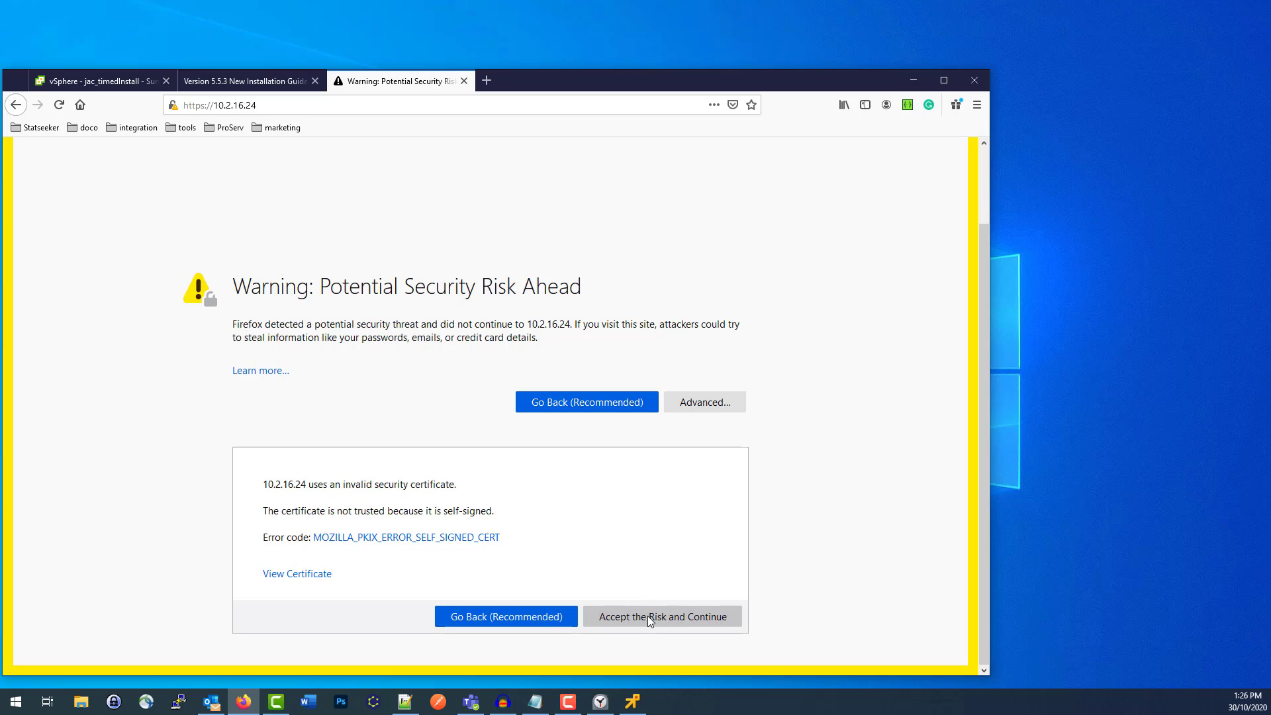
click(683, 616)
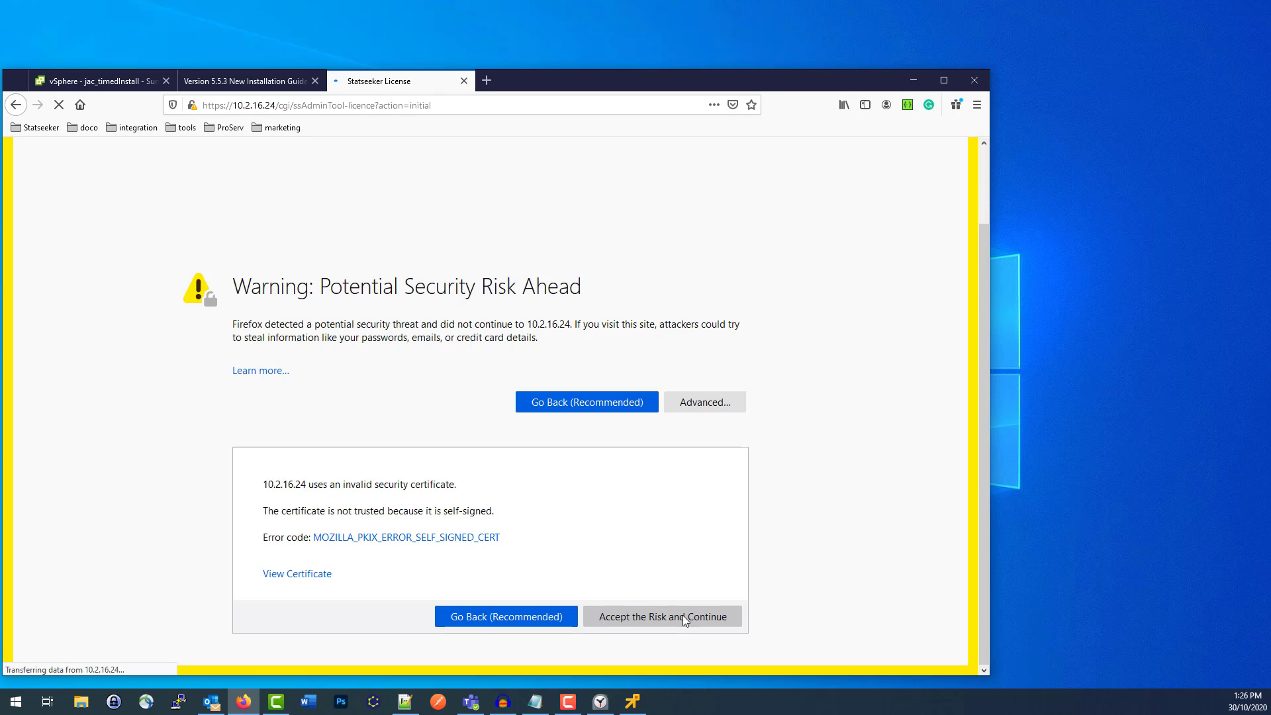
Step: Paste the server ID into Server ID and request a new licence key download
click(536, 706)
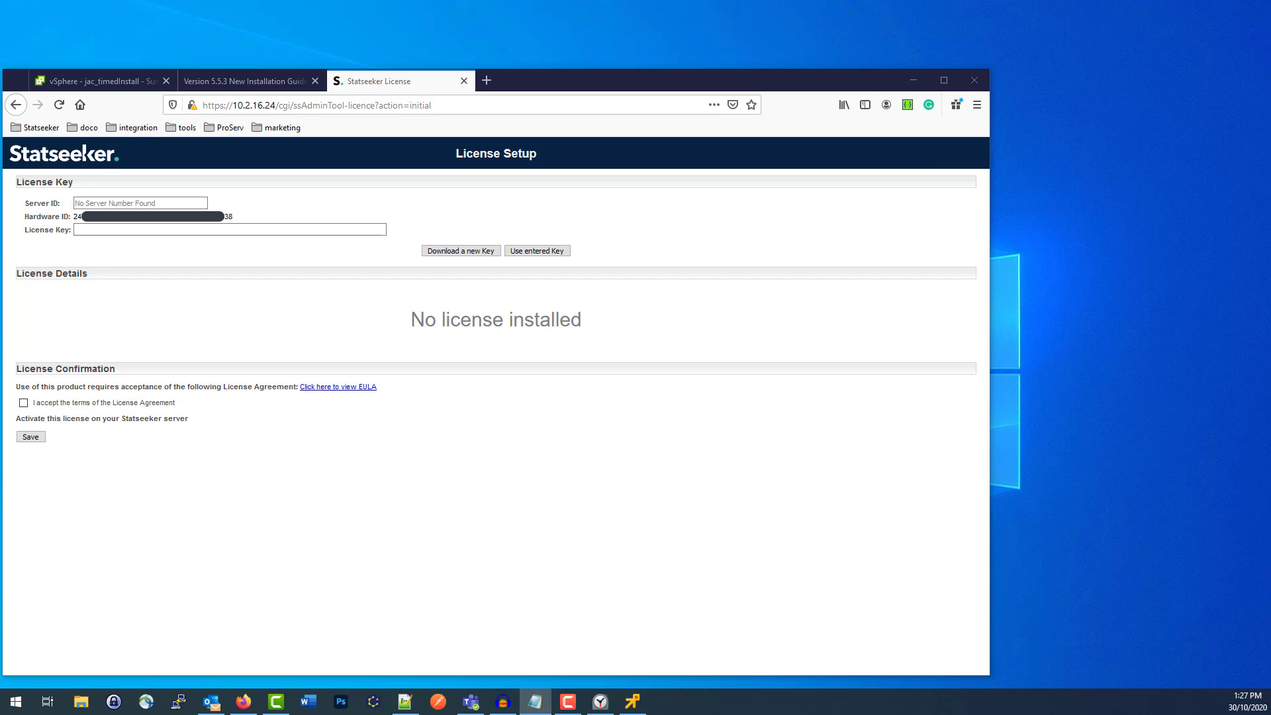
click(122, 199)
key(ctrl+v)
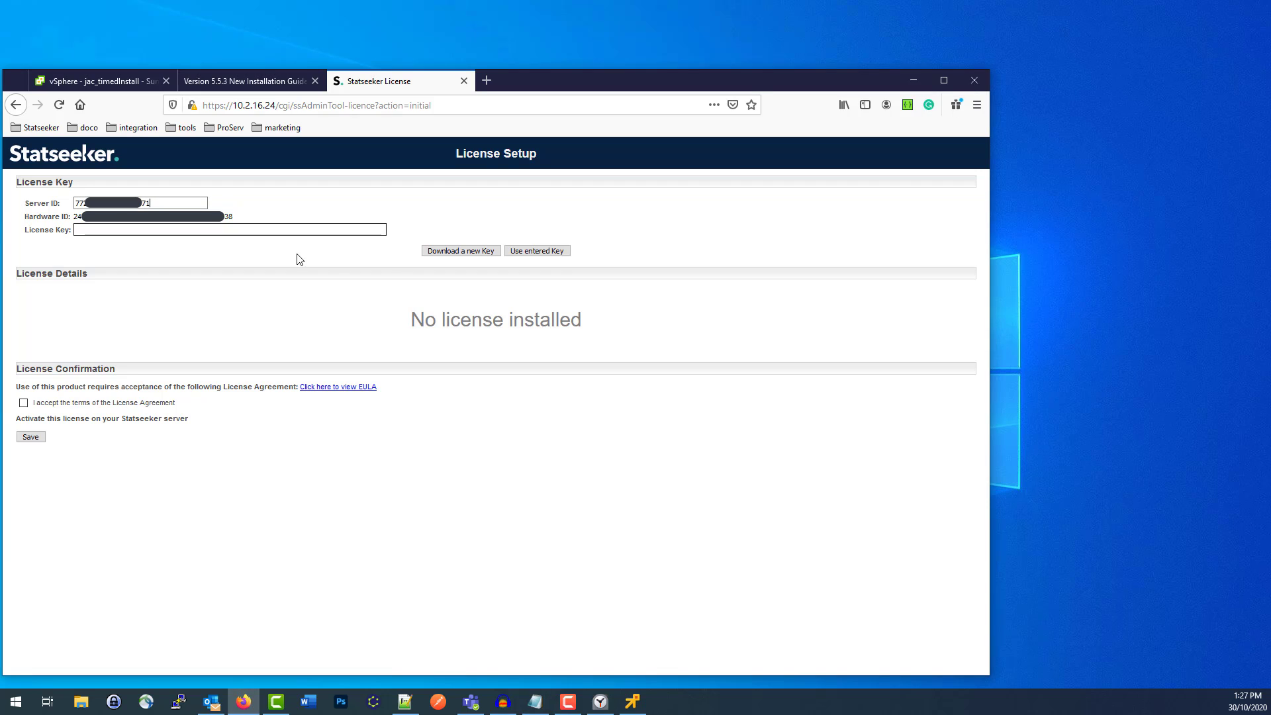
click(468, 251)
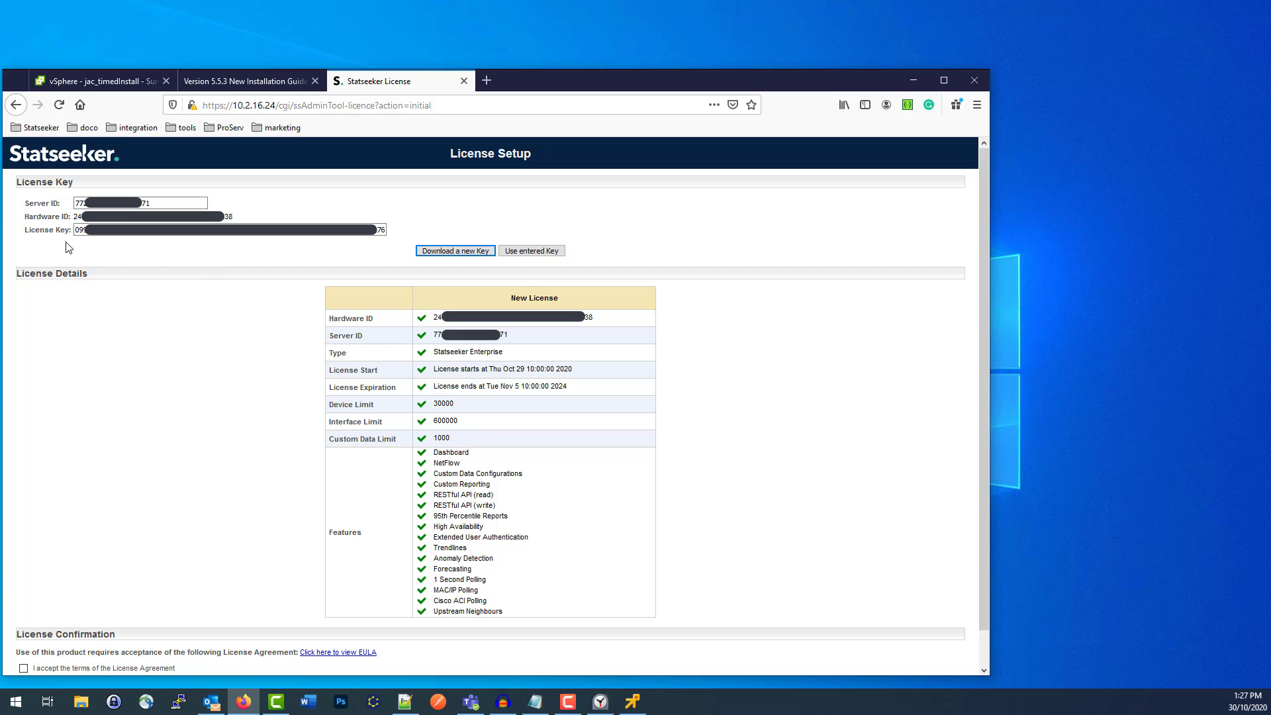
Step: Accept the licence agreement terms and save the licence to activate it
click(262, 229)
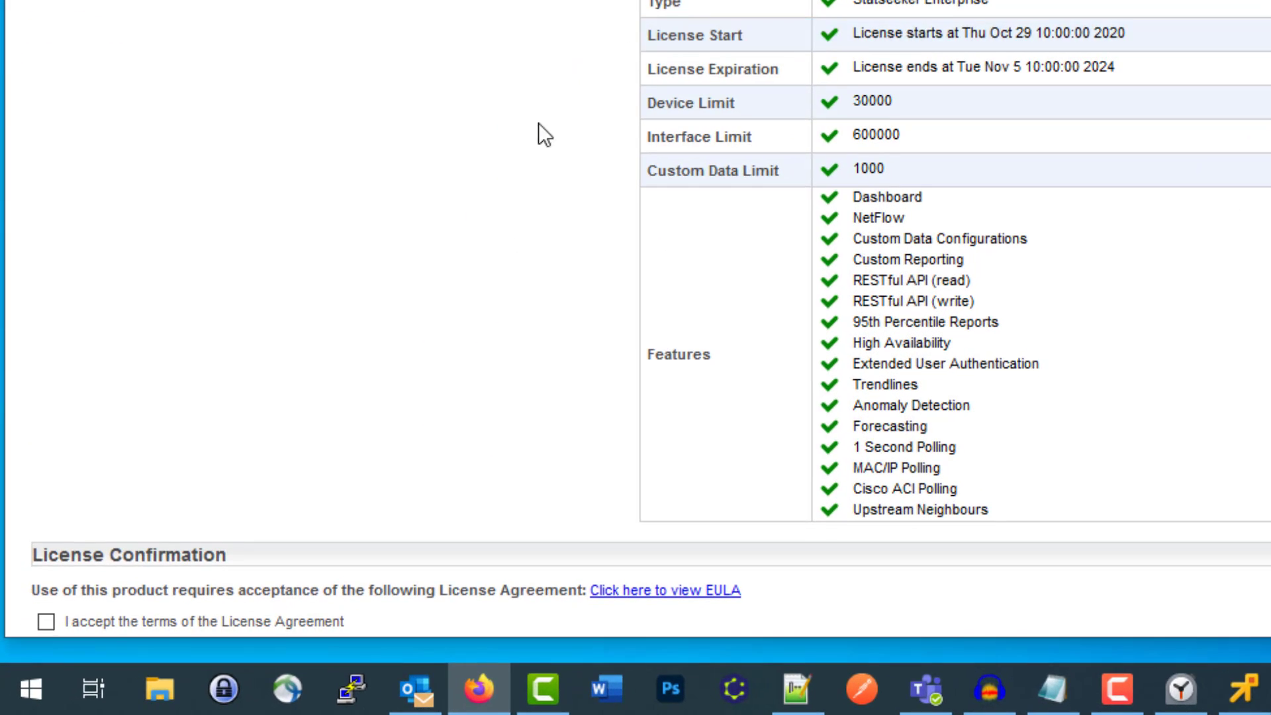
scroll(541, 136, down, 2)
click(46, 552)
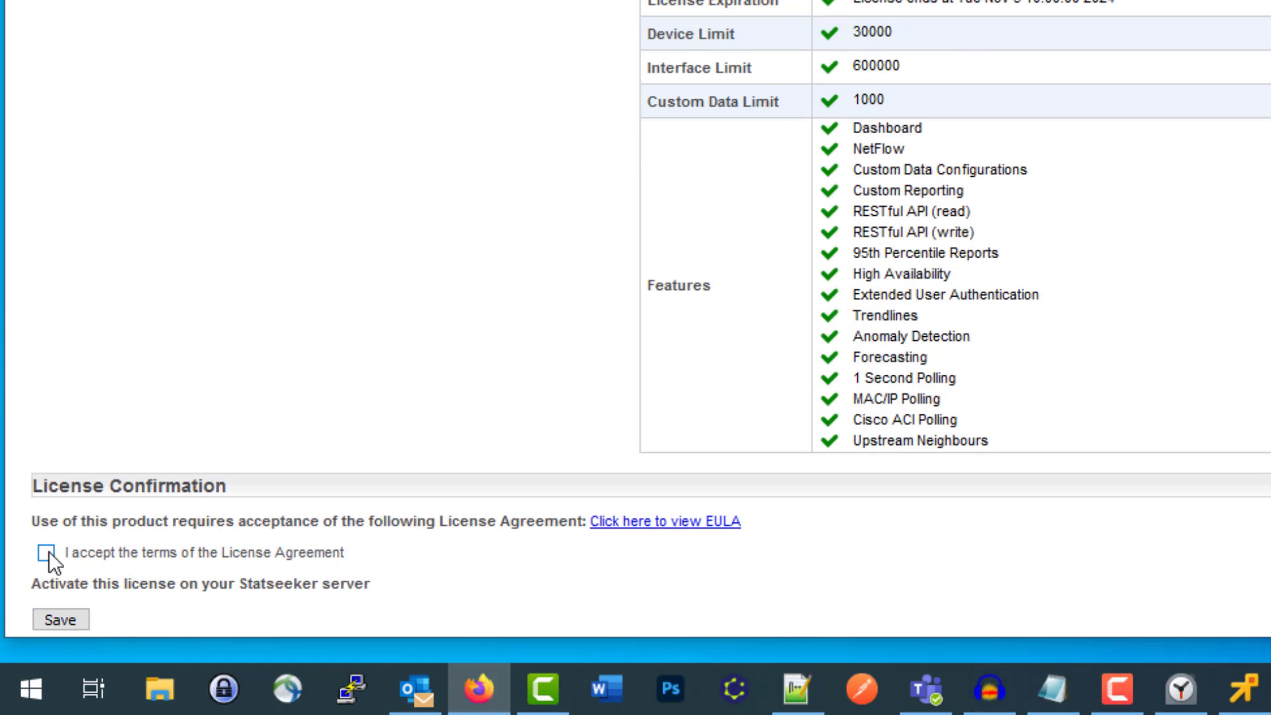
click(65, 619)
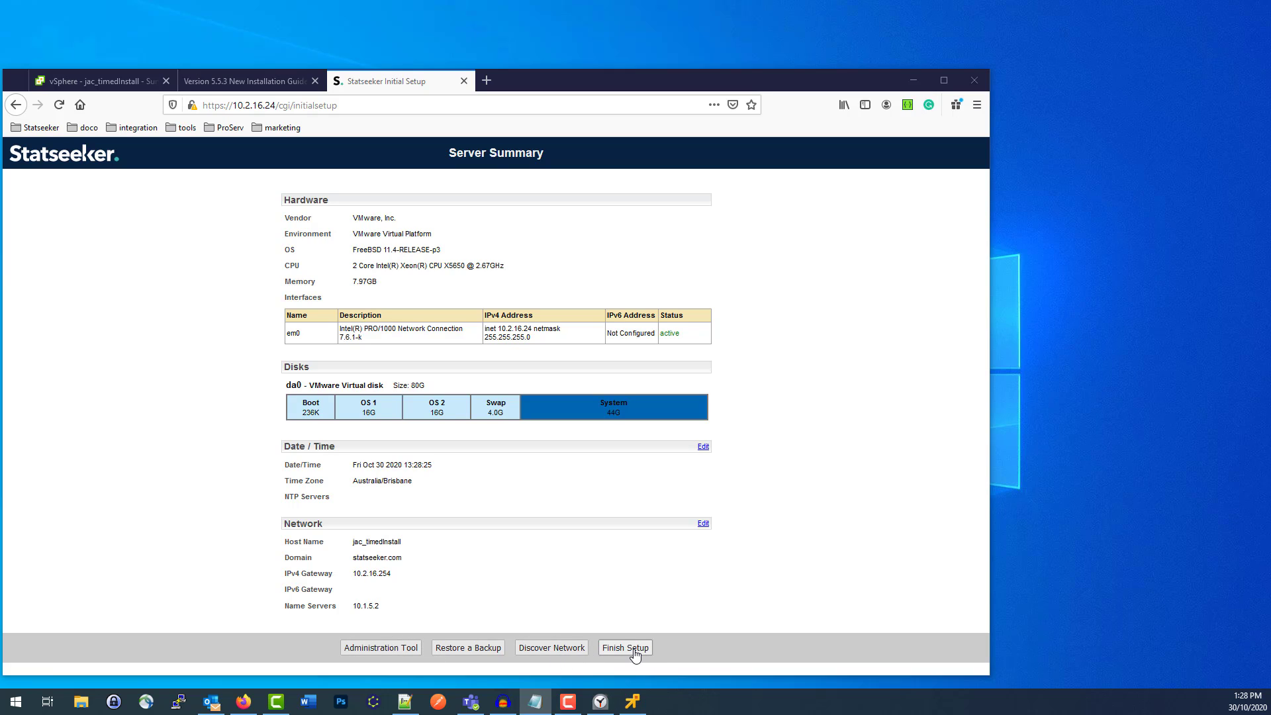
Step: Add the 10.100.0.0/16 range and the exclusions after 10.2.16.0/24, then start discovery
click(537, 649)
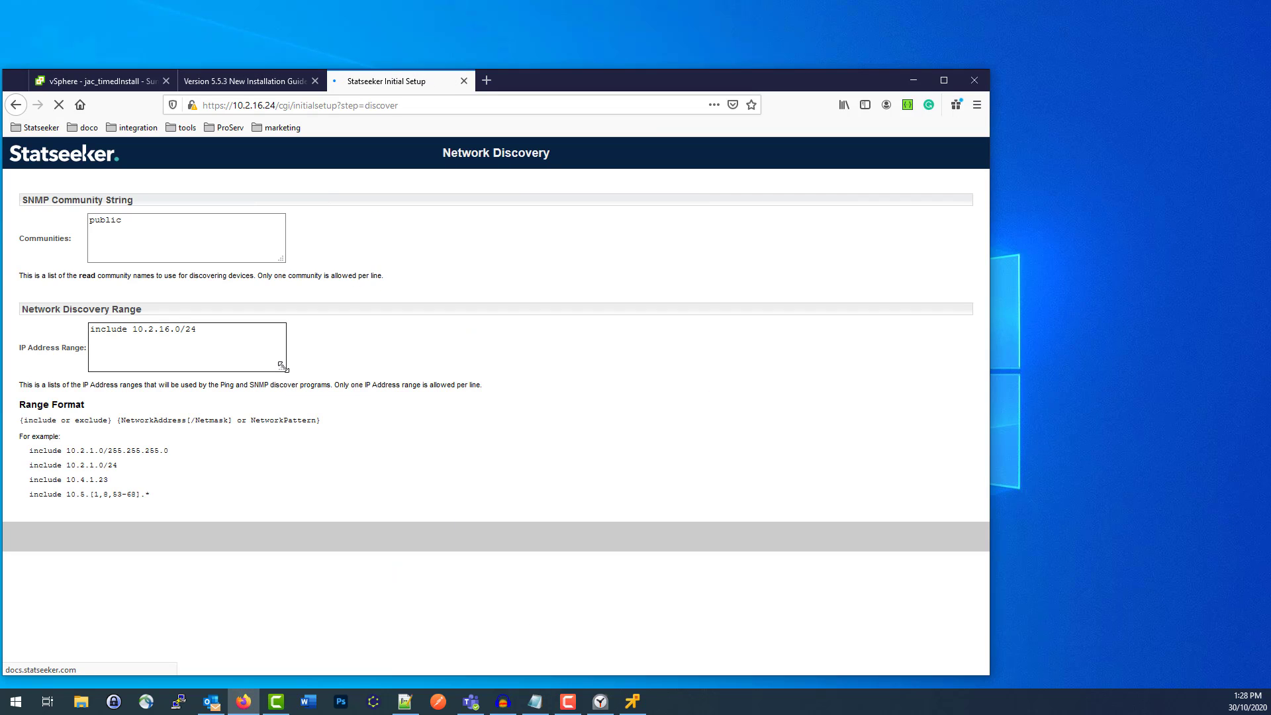
drag(282, 366, 430, 479)
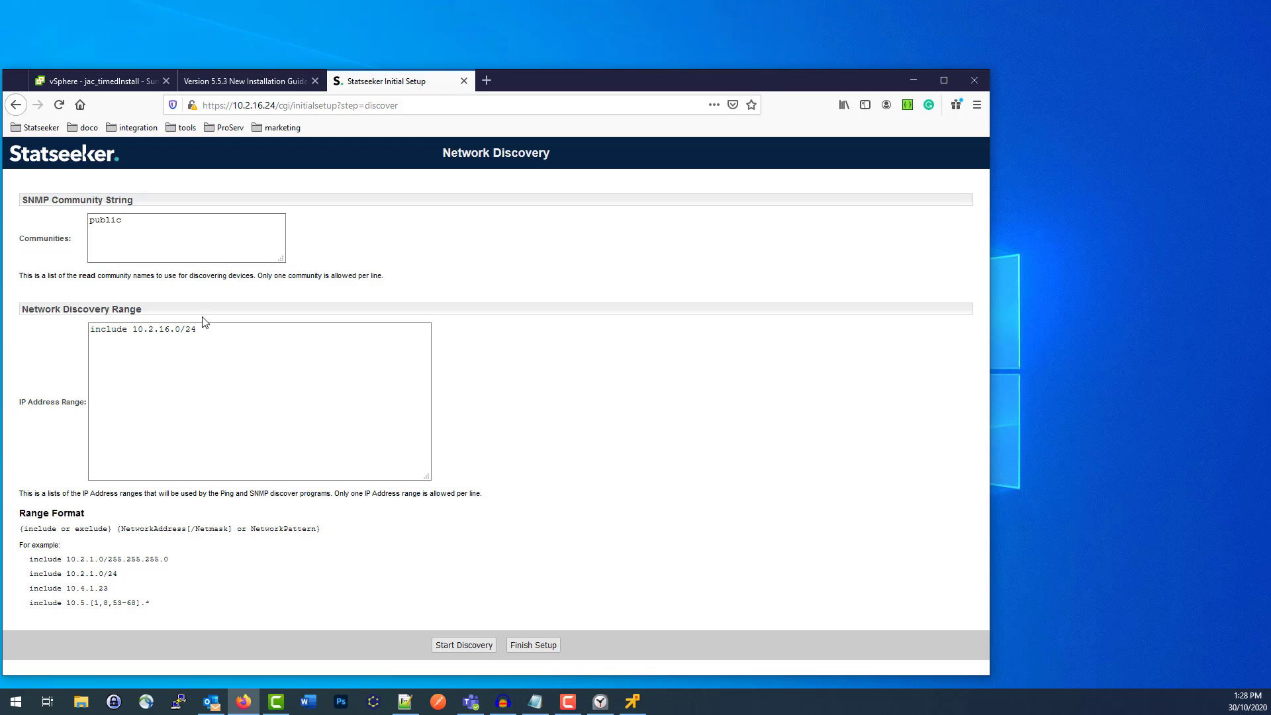
click(213, 334)
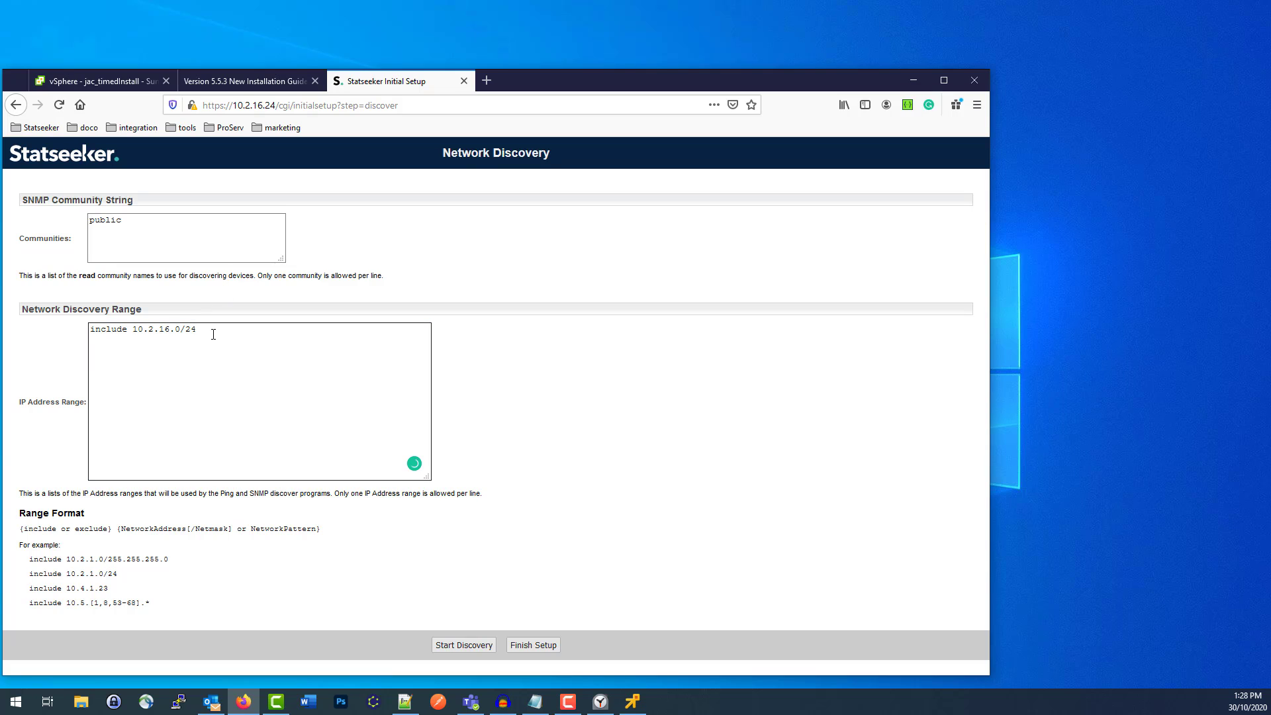
text(include 10.100.0.0/16 exclude 10.100.[50,51,53,55,58,61,63].[250-254] exclude 10.100.94.[252,253] exclude 10.100.200.10 exclude 10.100.[1,12,19,77,190,200].*)
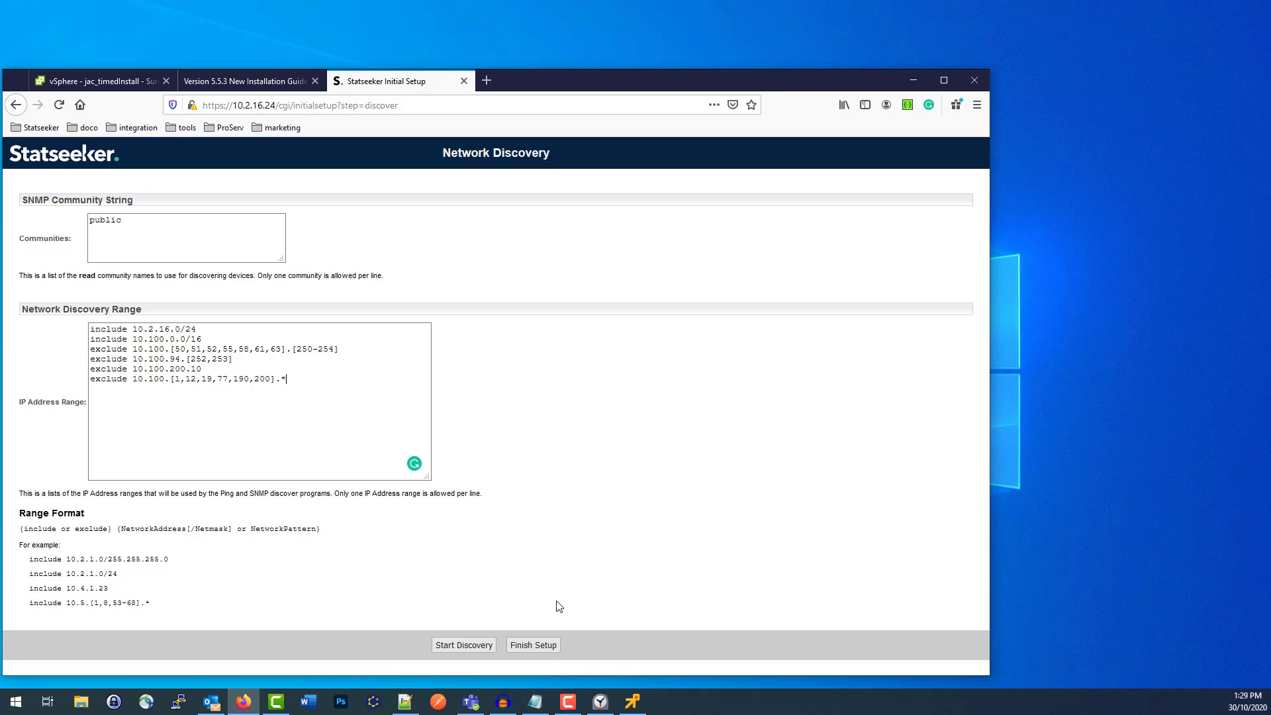
click(465, 645)
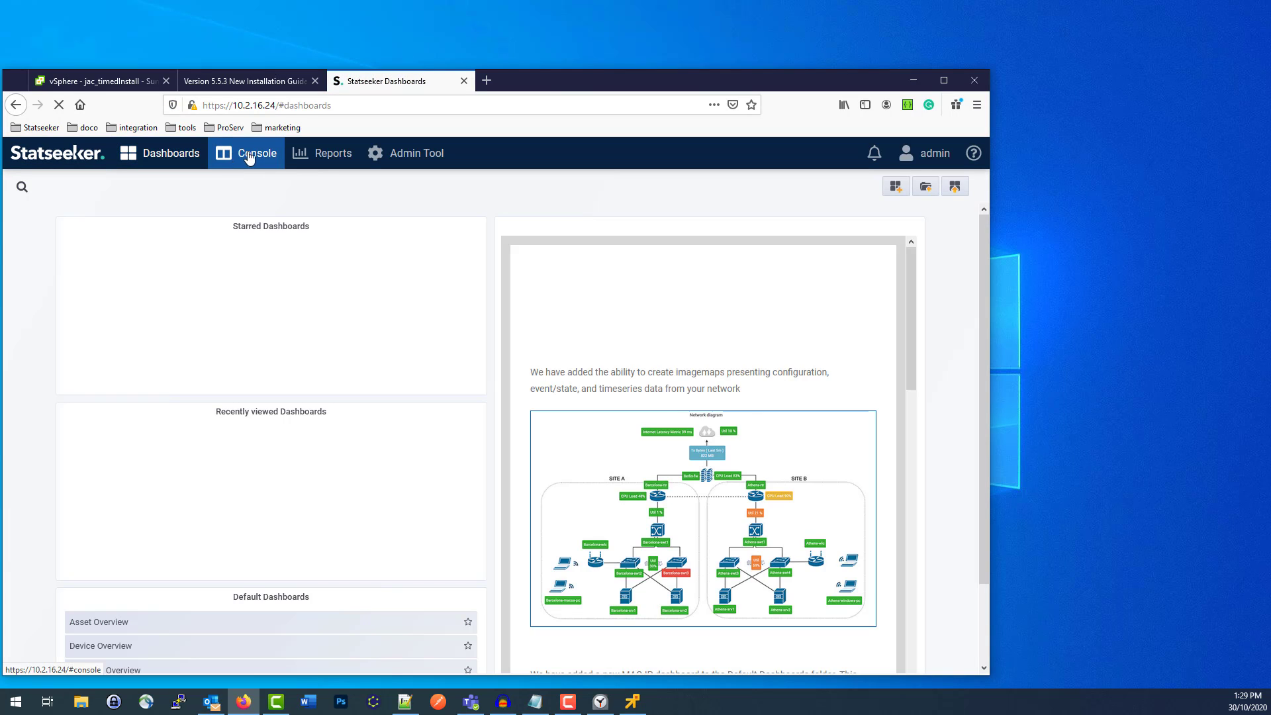
Step: Go to Console, Admin Tool, then Discover My Network to check the discovery status
click(249, 157)
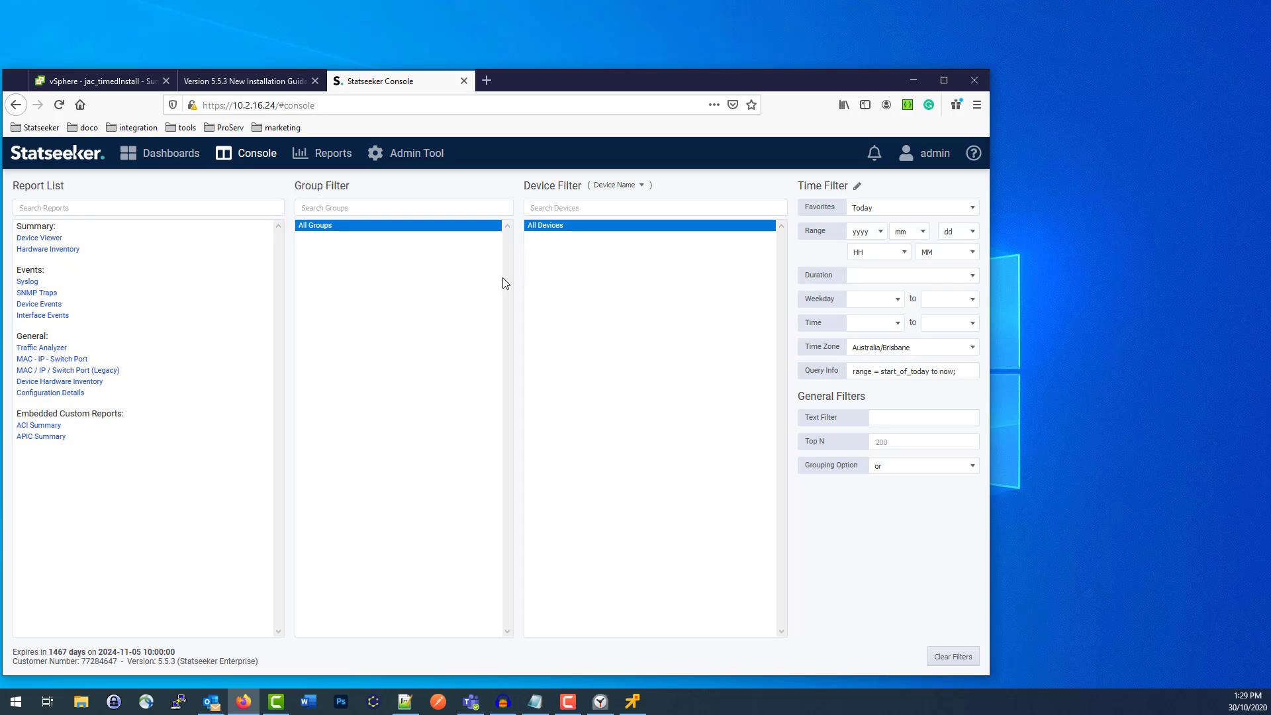
click(409, 157)
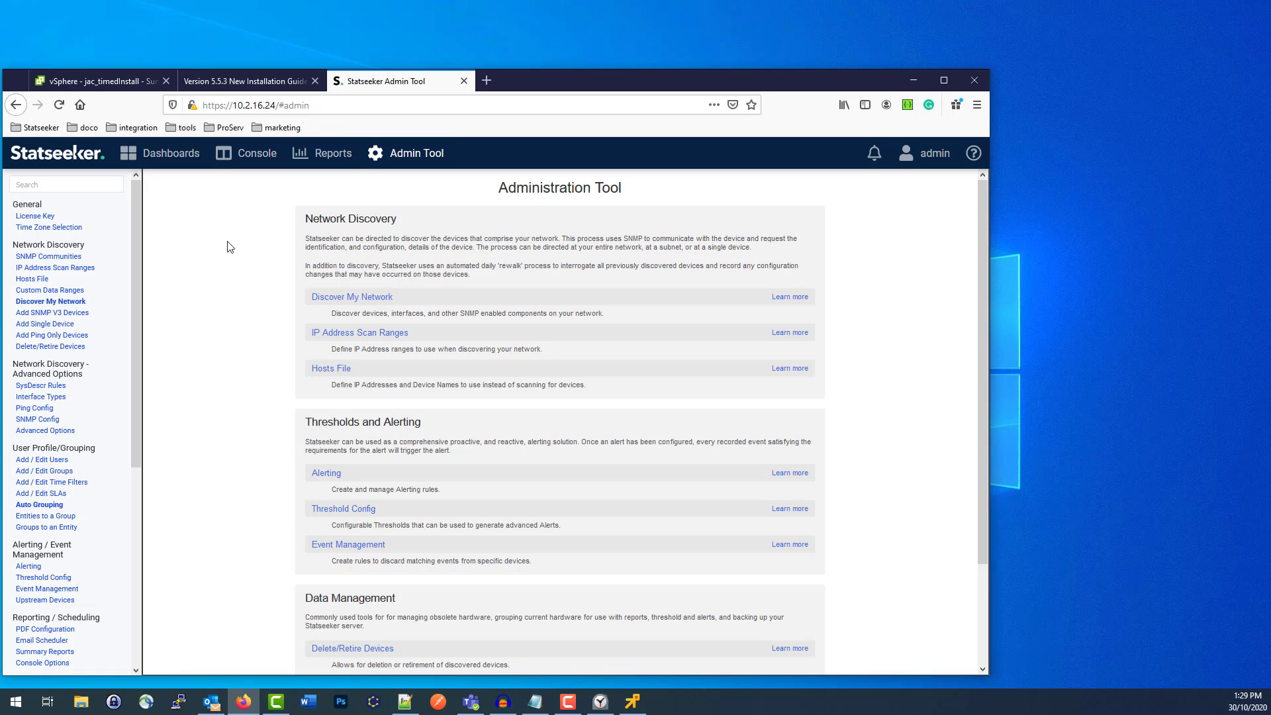
click(65, 303)
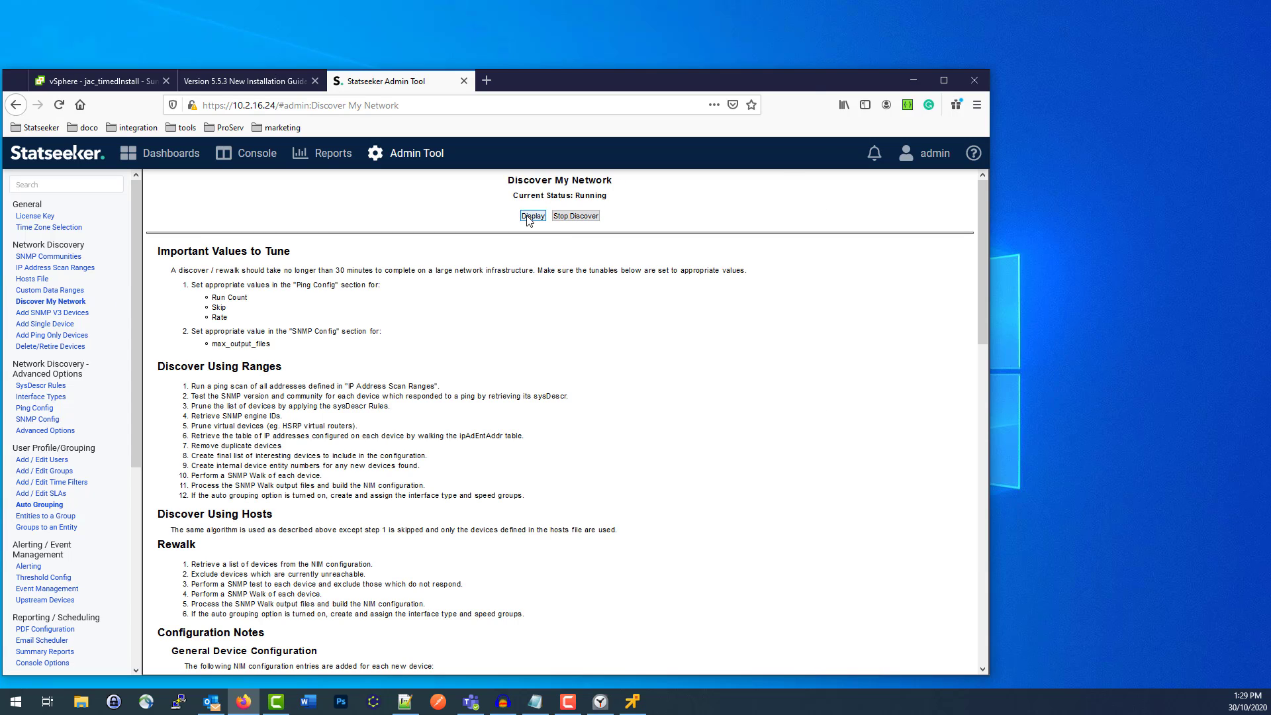
Step: Display the live discovery log and bring up the install stopwatch while discovery runs
click(529, 217)
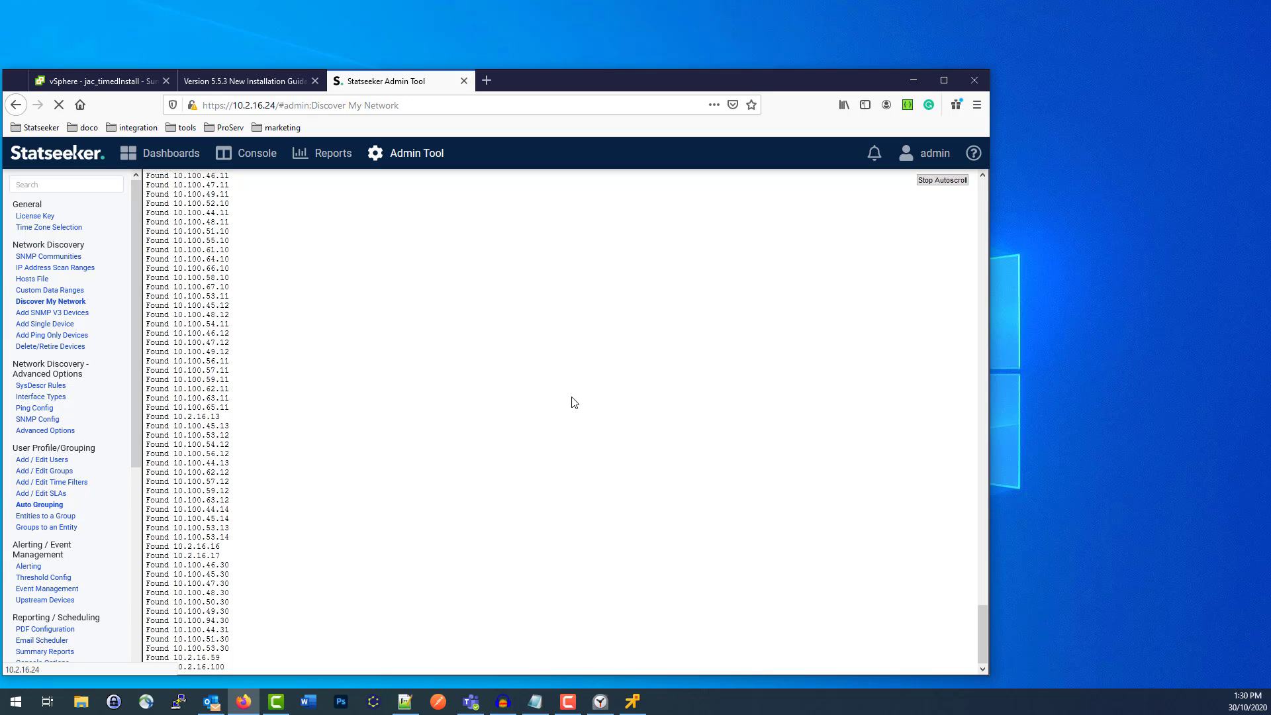
click(600, 703)
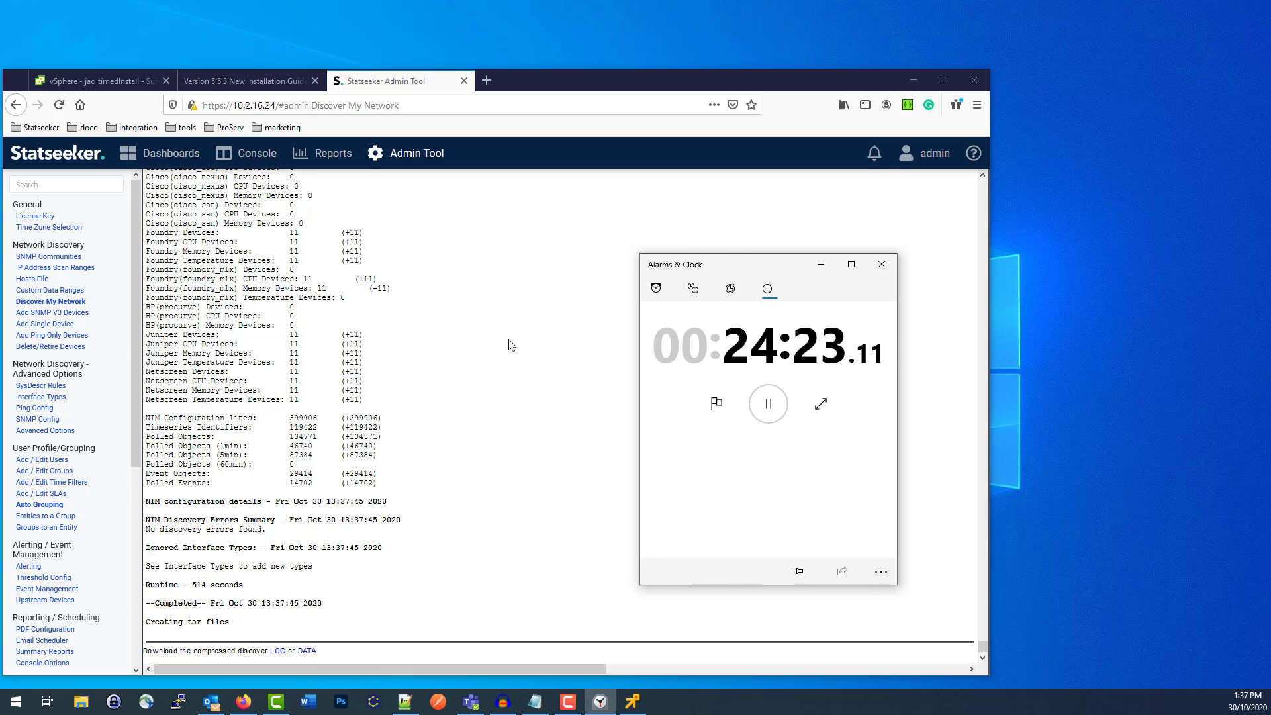
Step: Stop the stopwatch at 24:26.11, move it aside, and browse discovered devices in Console
click(768, 404)
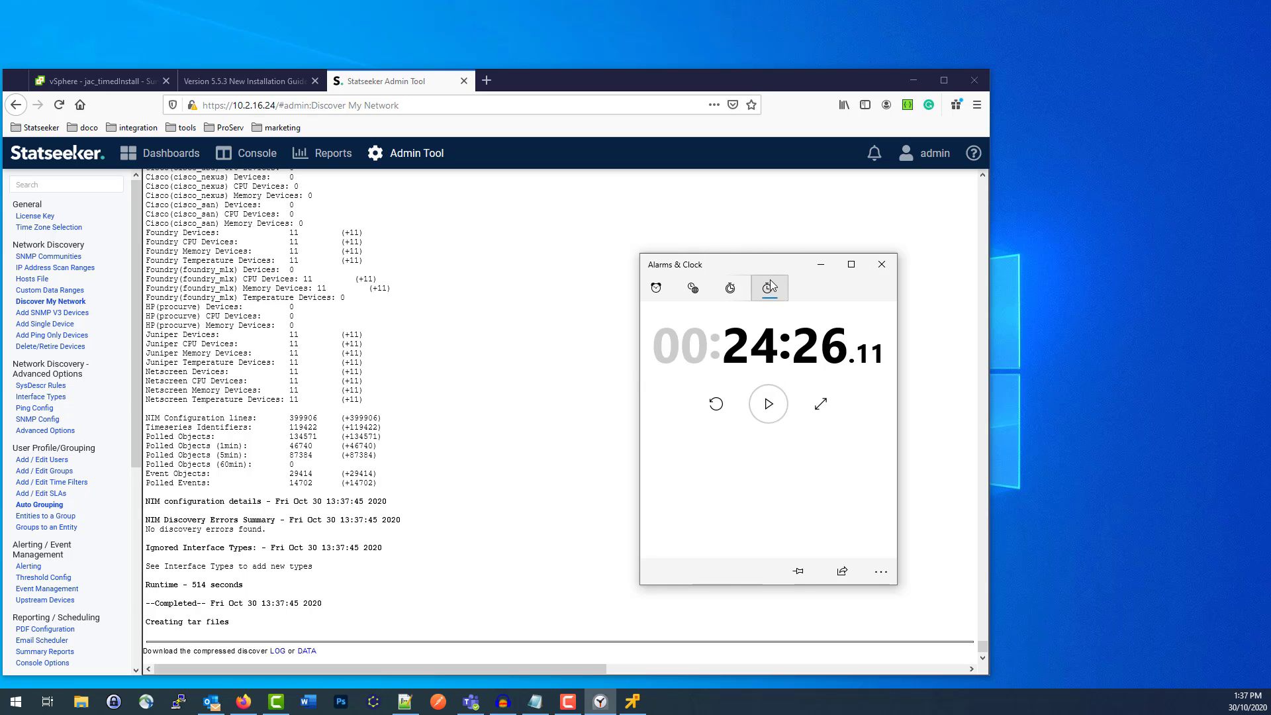
drag(726, 268, 1043, 259)
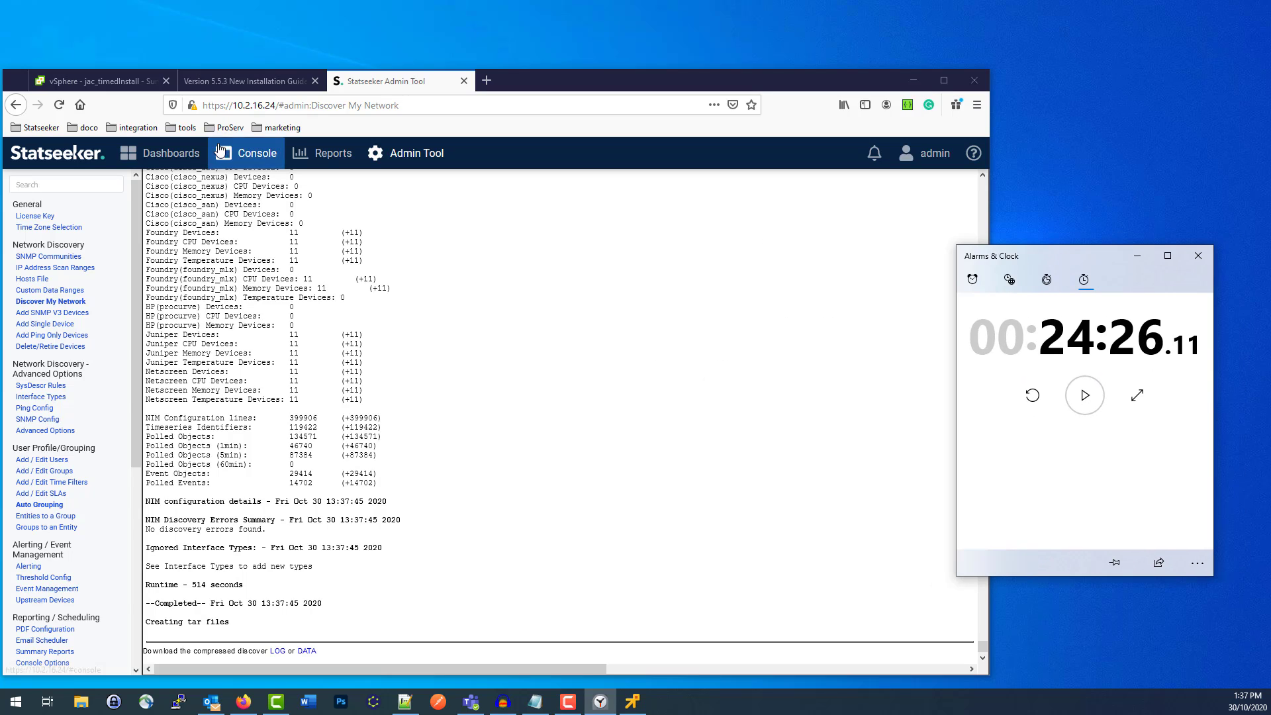
click(223, 152)
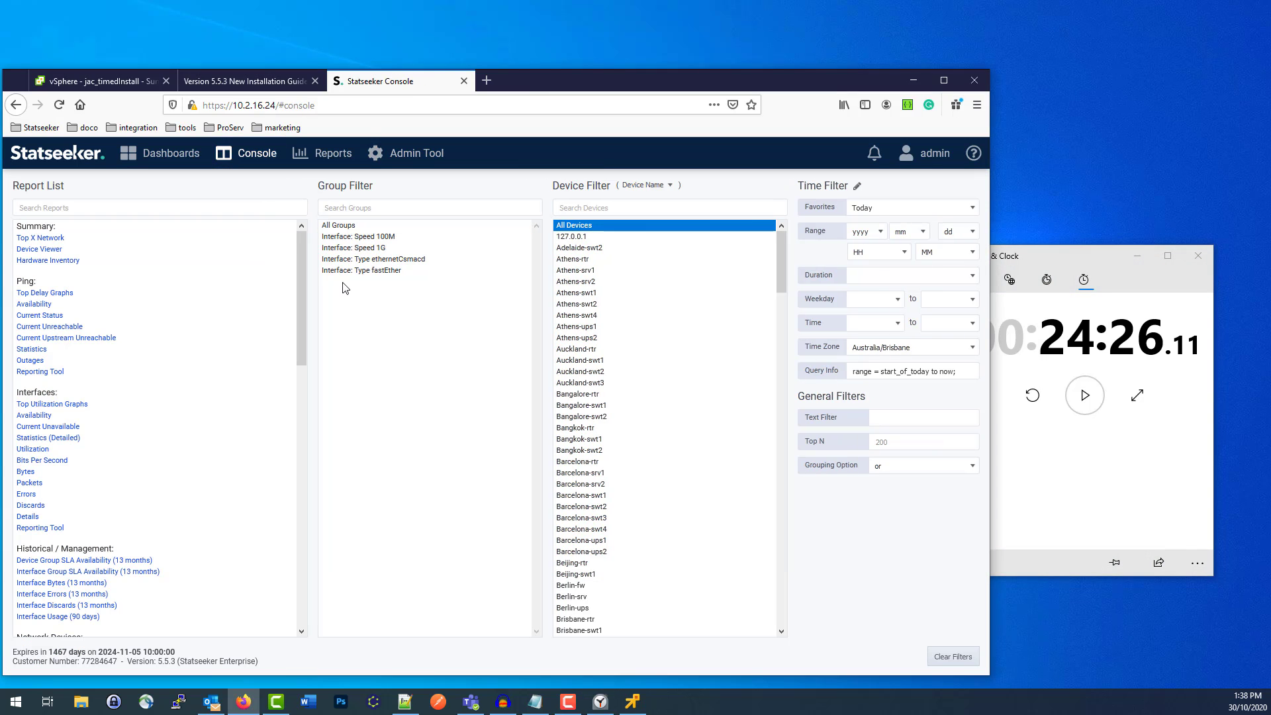
drag(781, 287, 341, 386)
drag(296, 251, 294, 389)
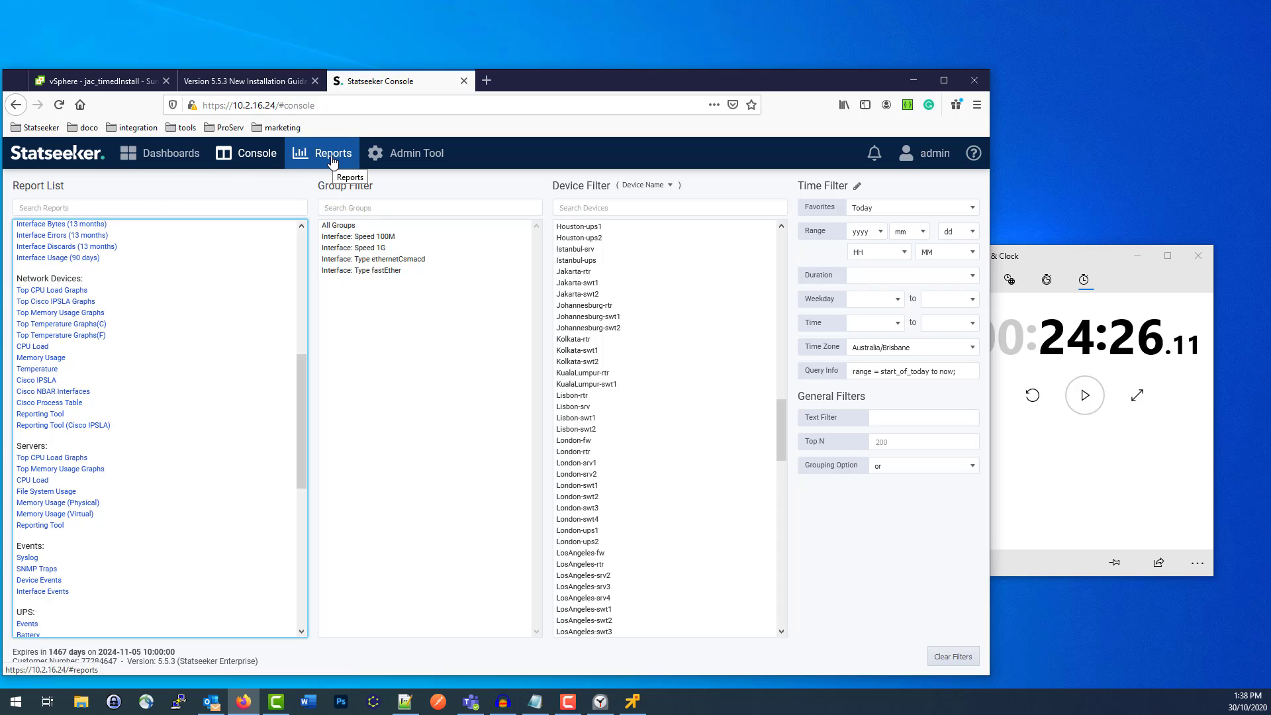
mouse_move(168, 160)
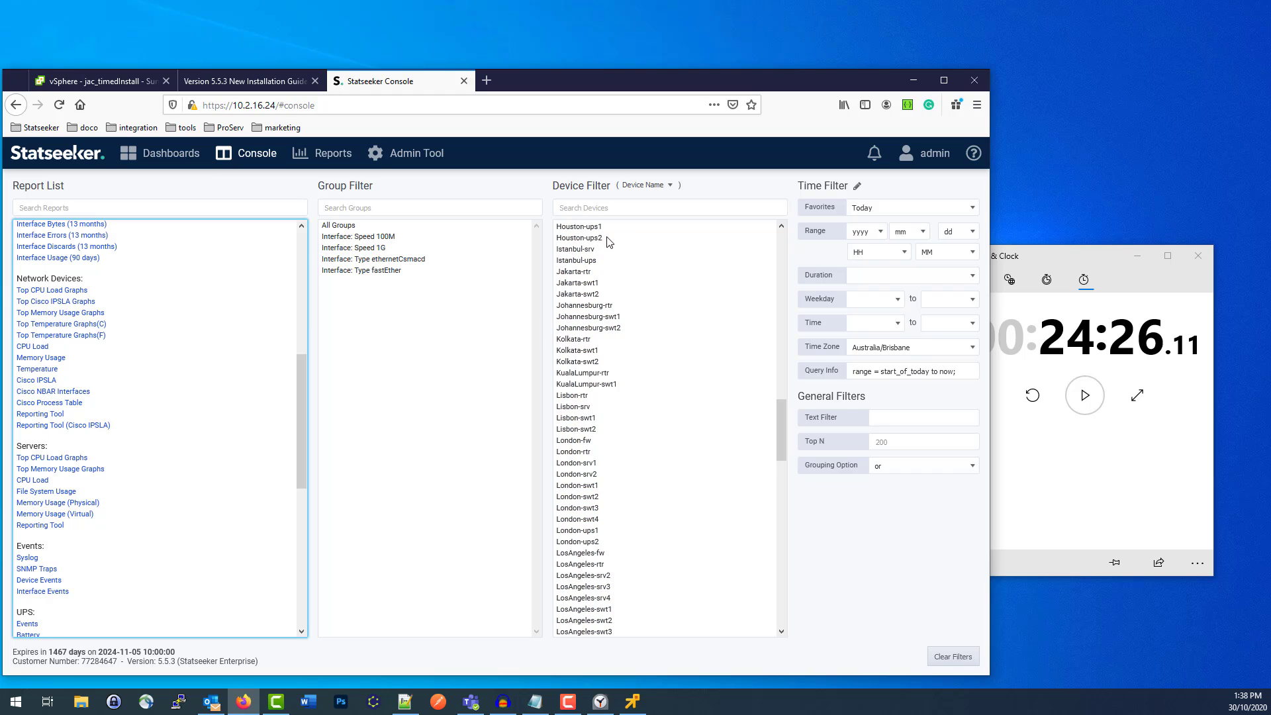
scroll(685, 284, up, 10)
click(777, 261)
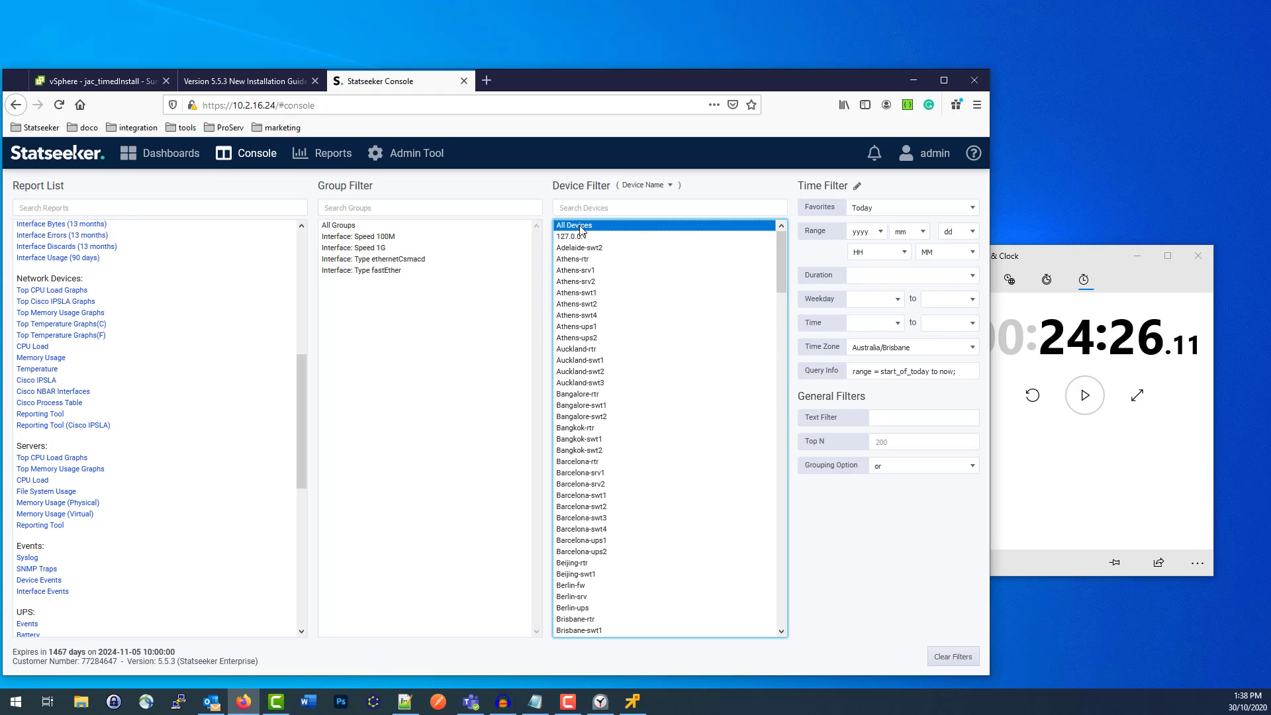
scroll(170, 374, down, 5)
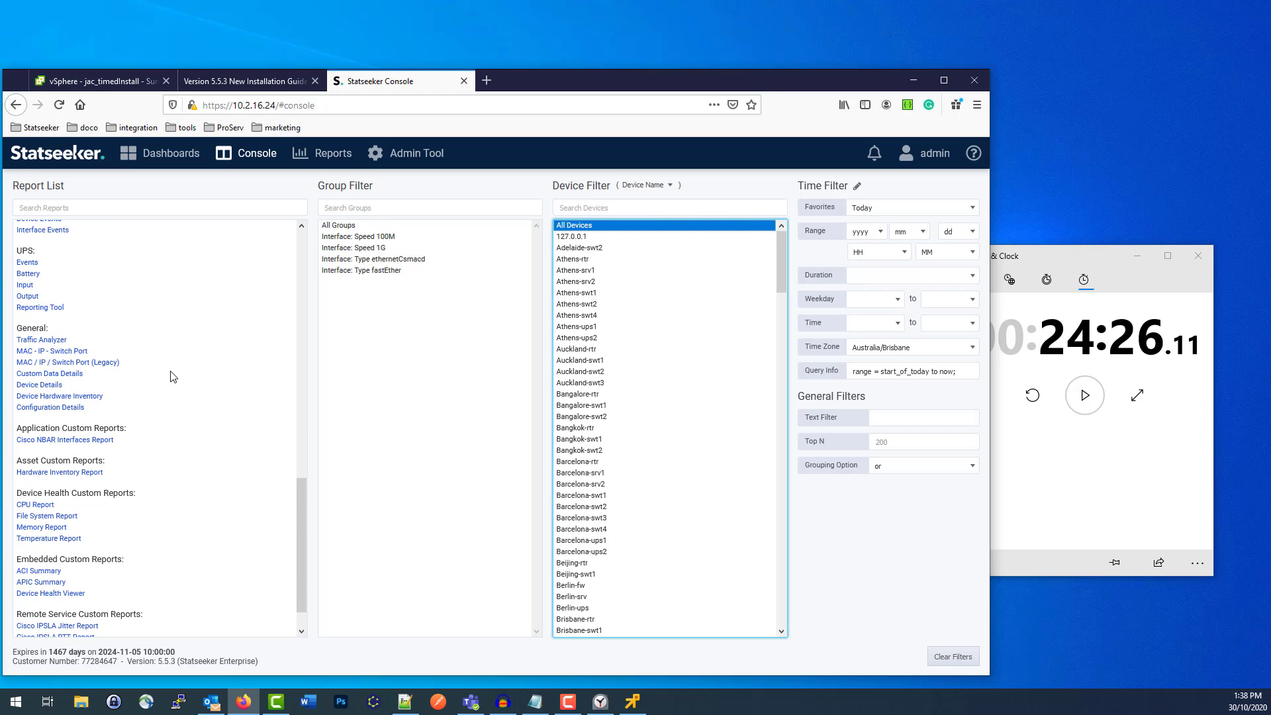
click(38, 385)
double_click(38, 386)
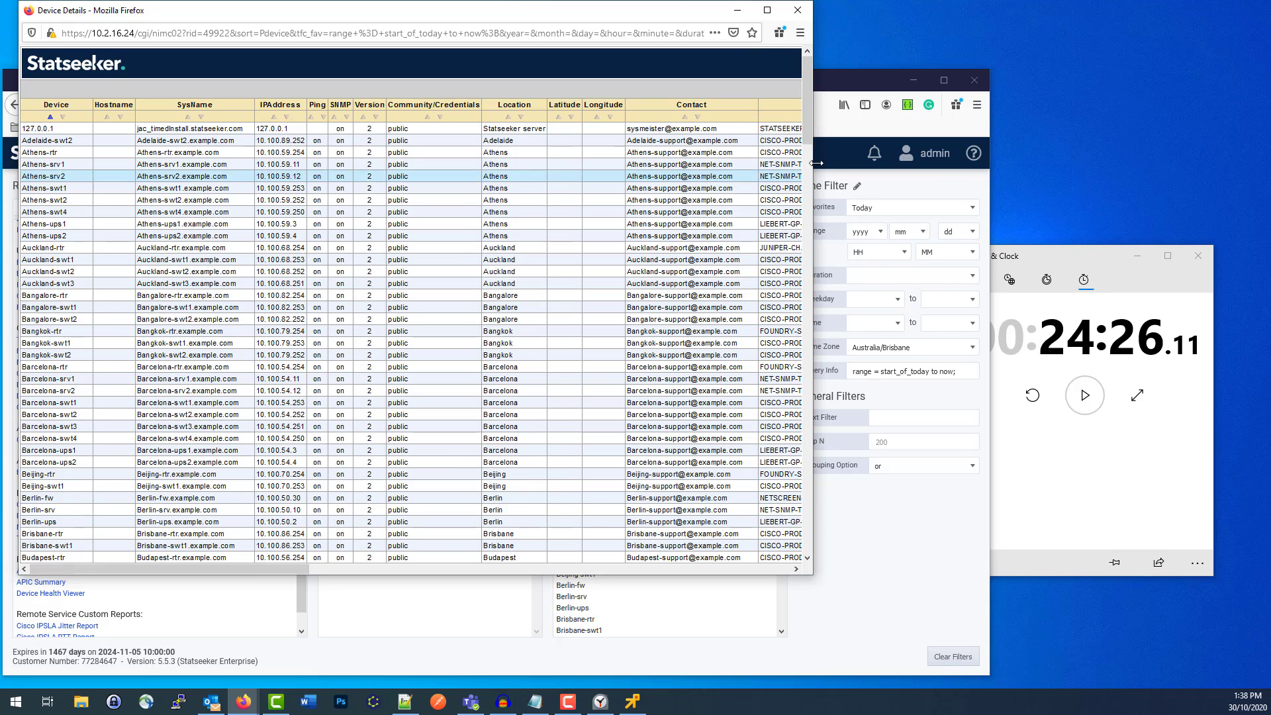
drag(809, 101, 610, 568)
drag(289, 570, 491, 566)
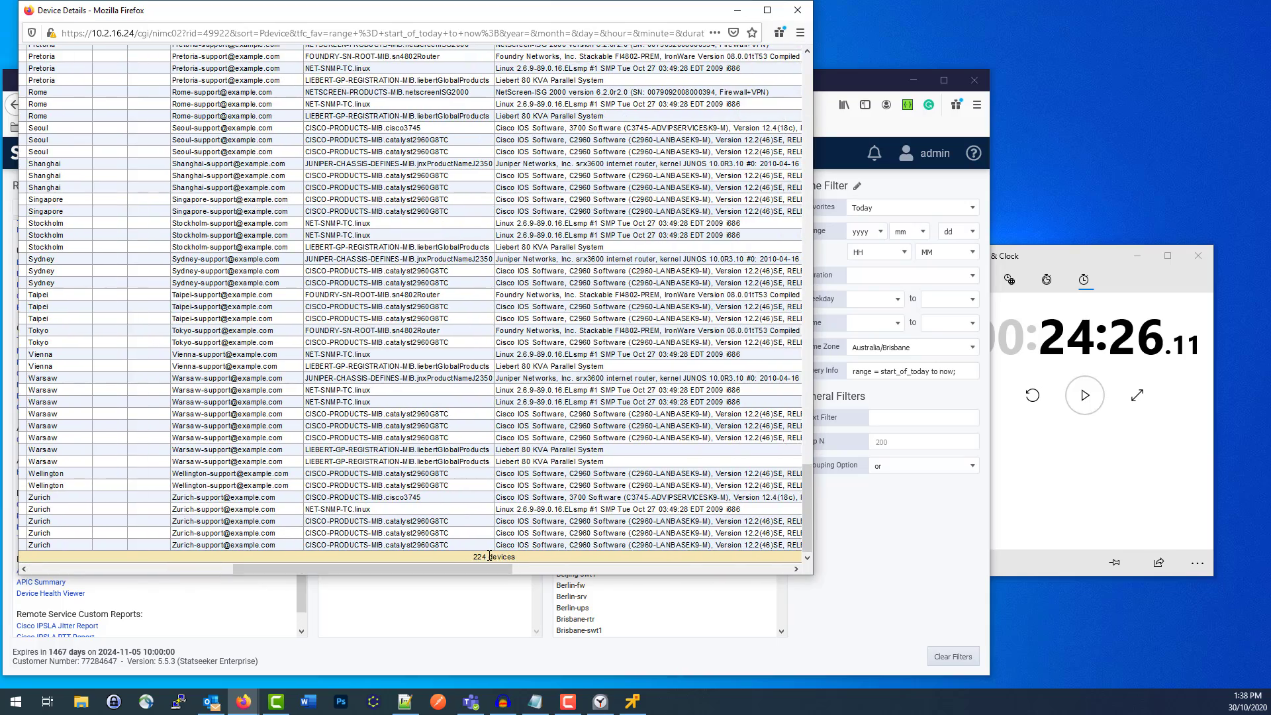
click(798, 10)
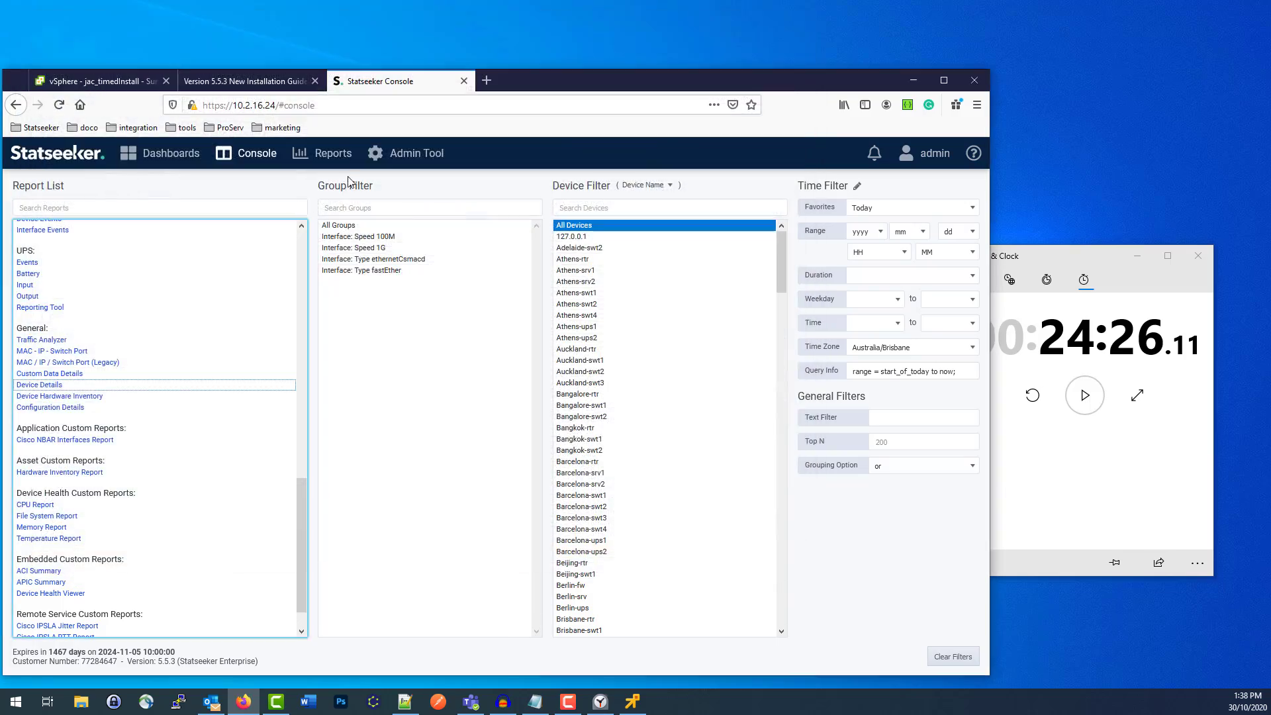
click(411, 153)
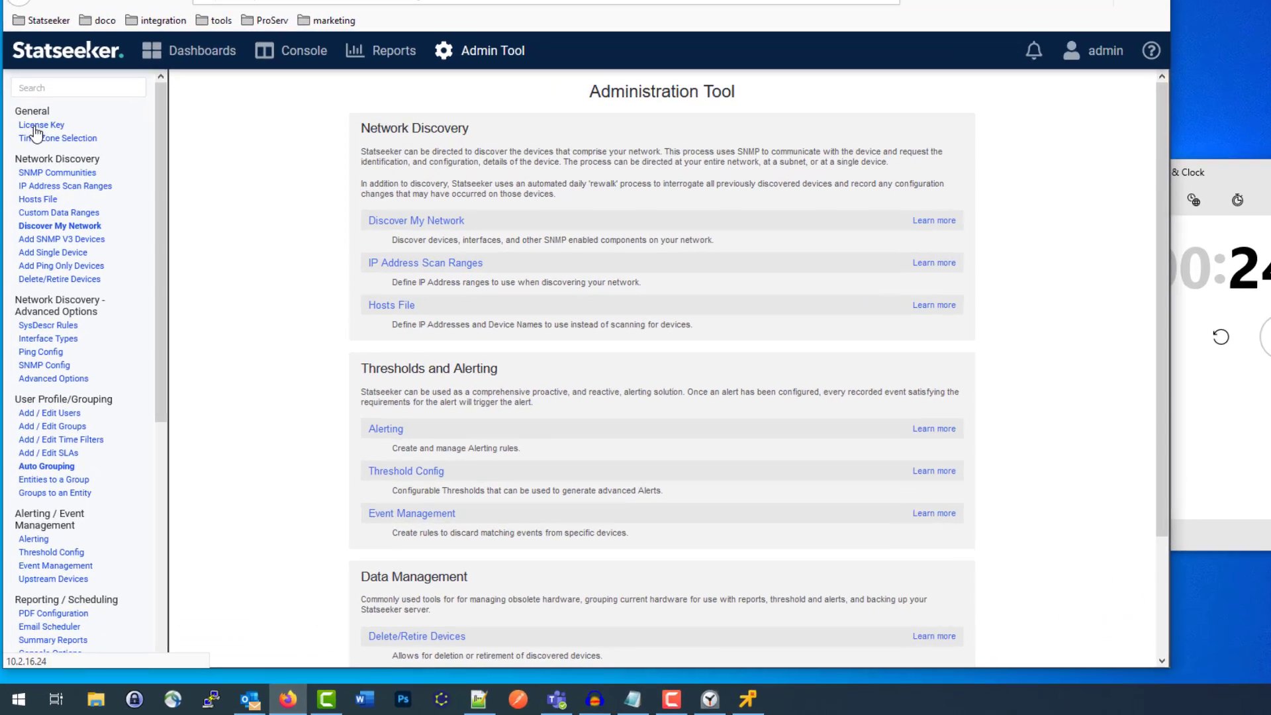
click(28, 217)
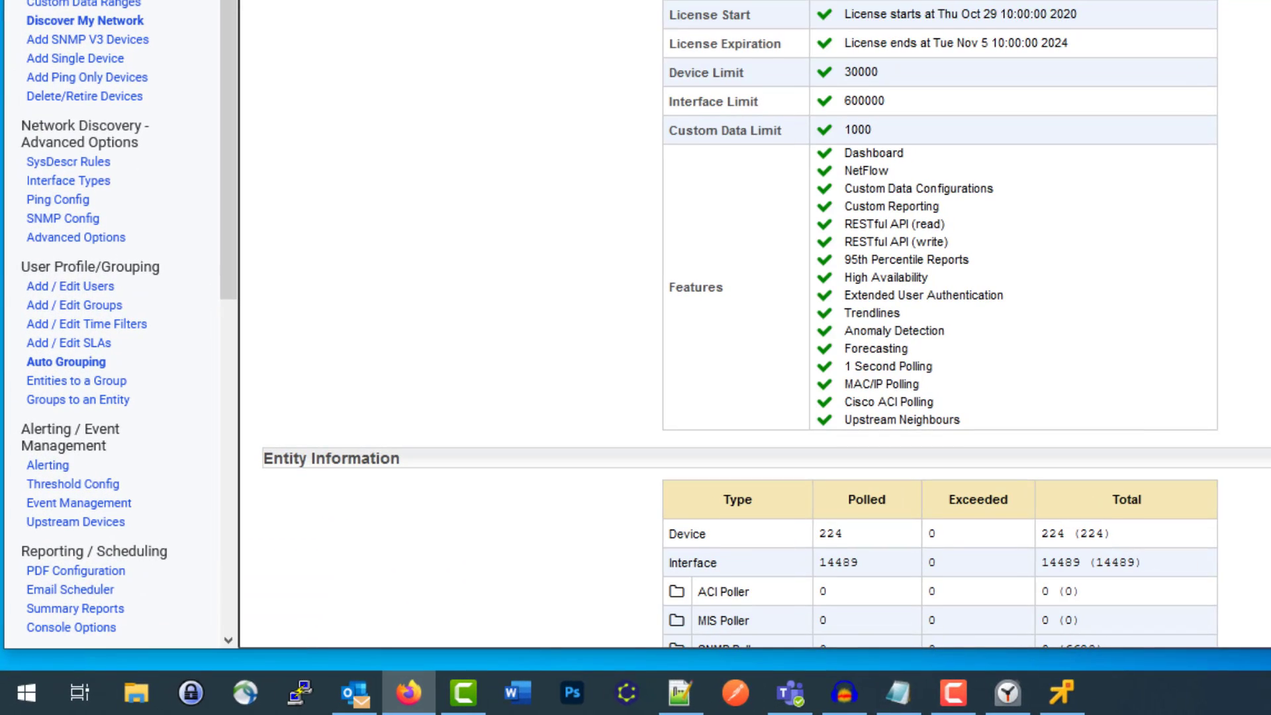
scroll(753, 544, down, 2)
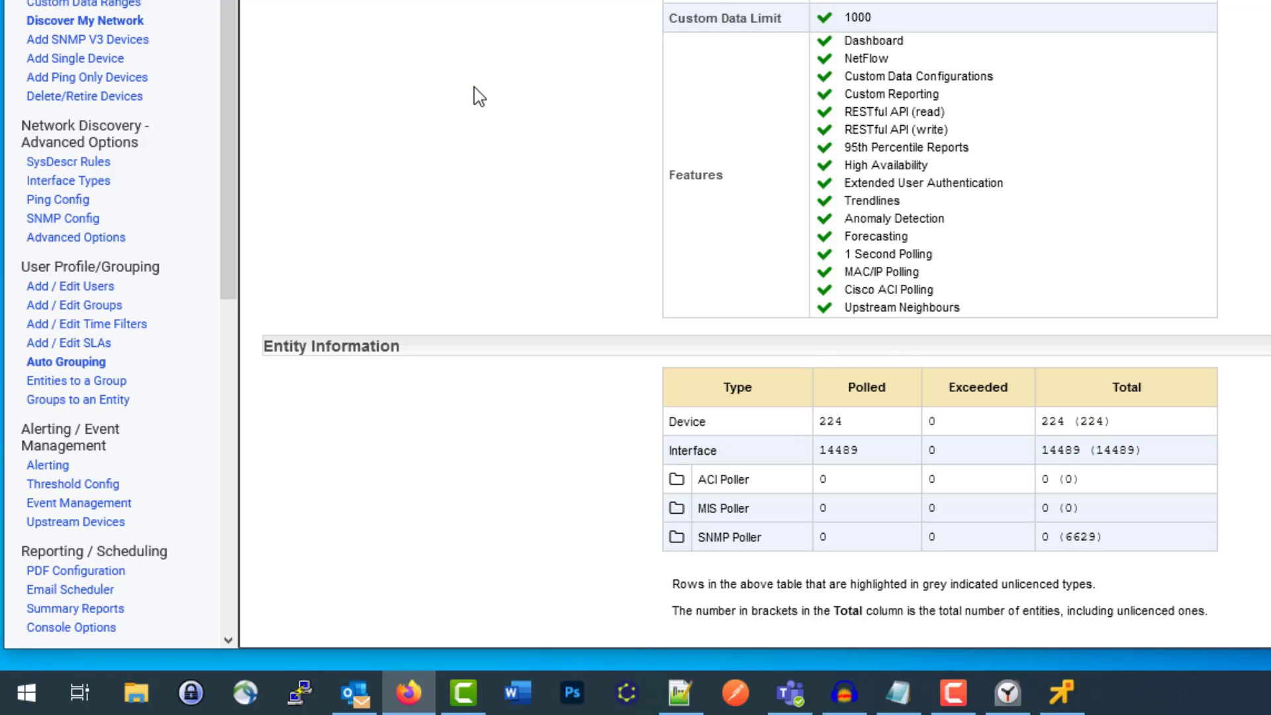
scroll(495, 66, up, 2)
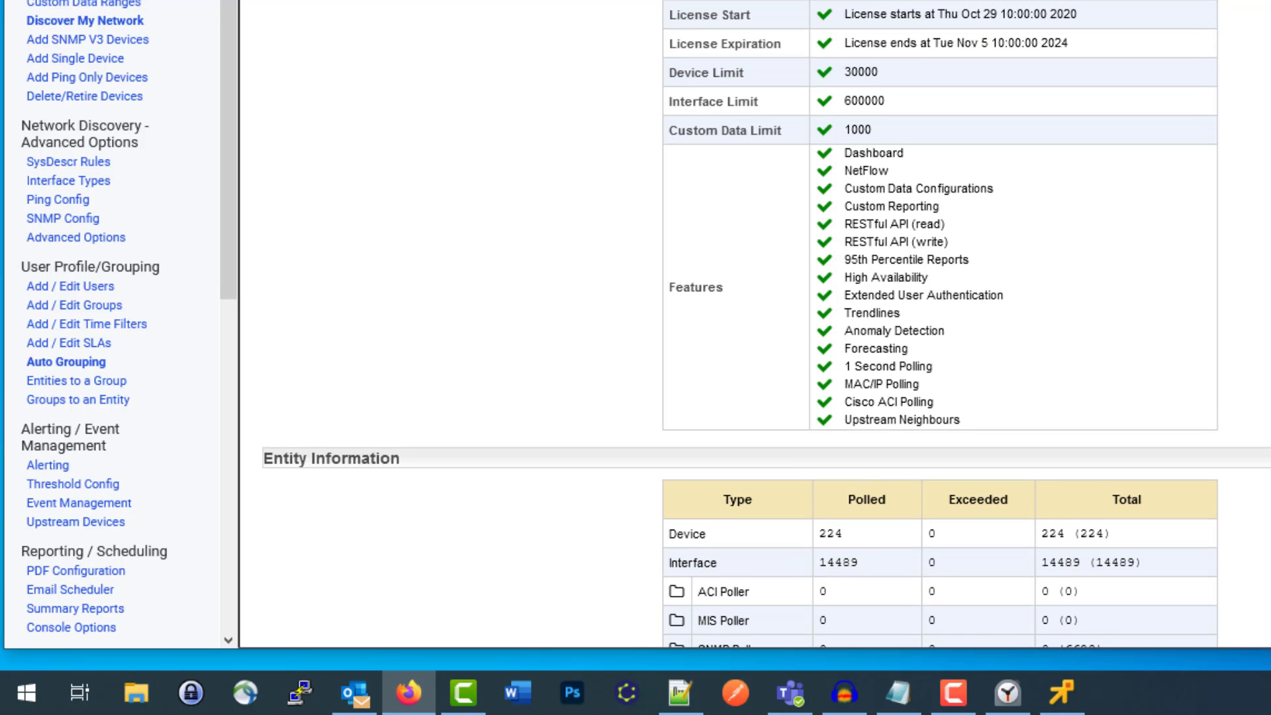